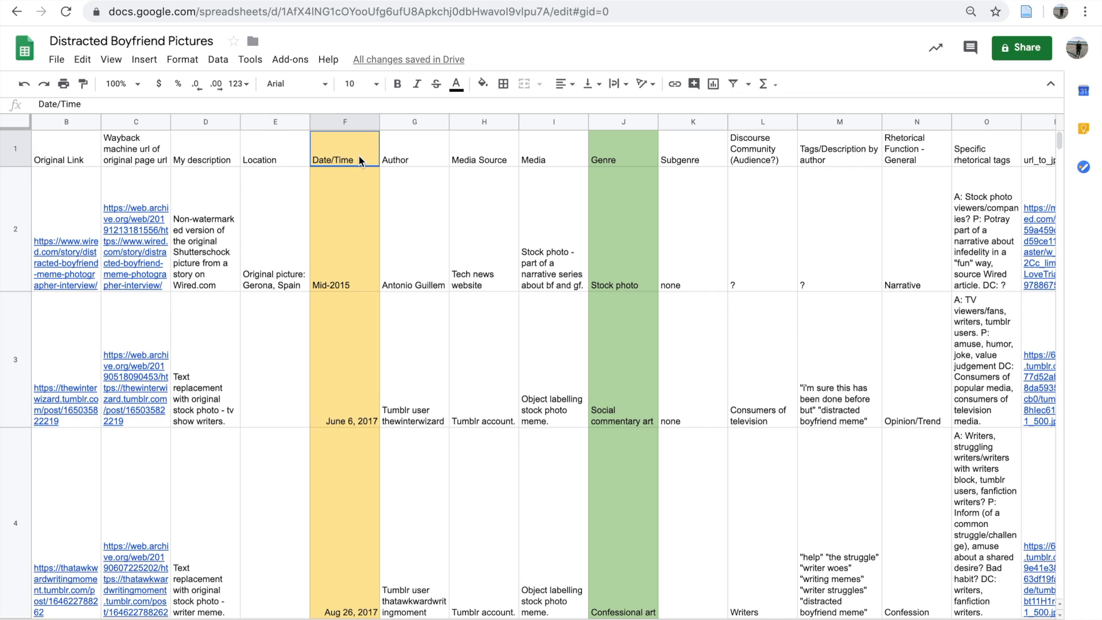
Step: Look over the Author, Media Source and Genre column headings in the spreadsheet
click(405, 157)
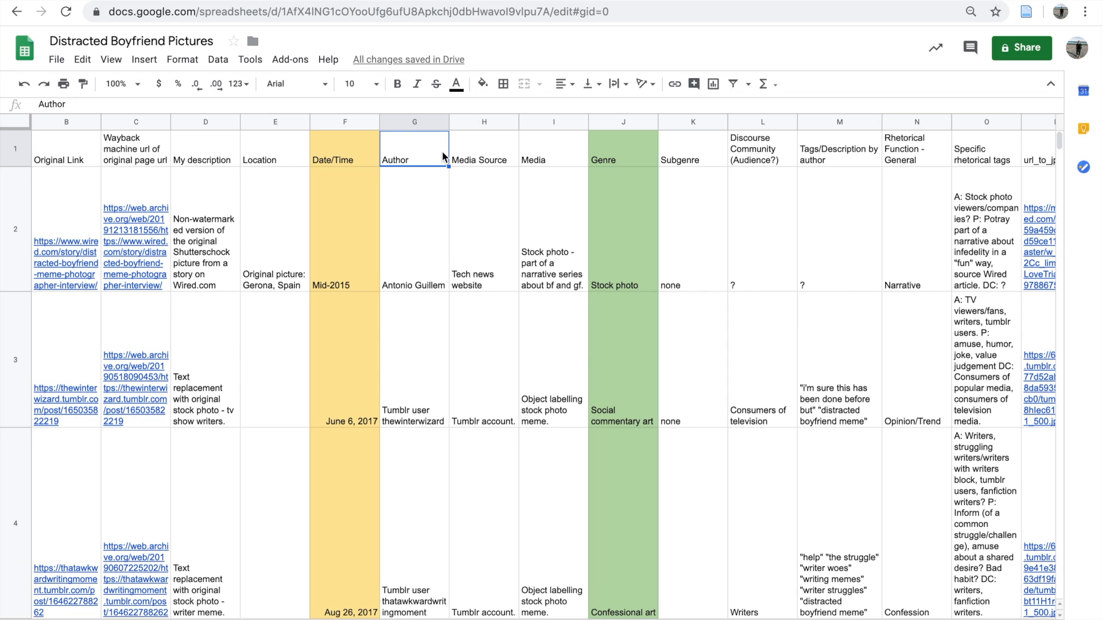
click(500, 163)
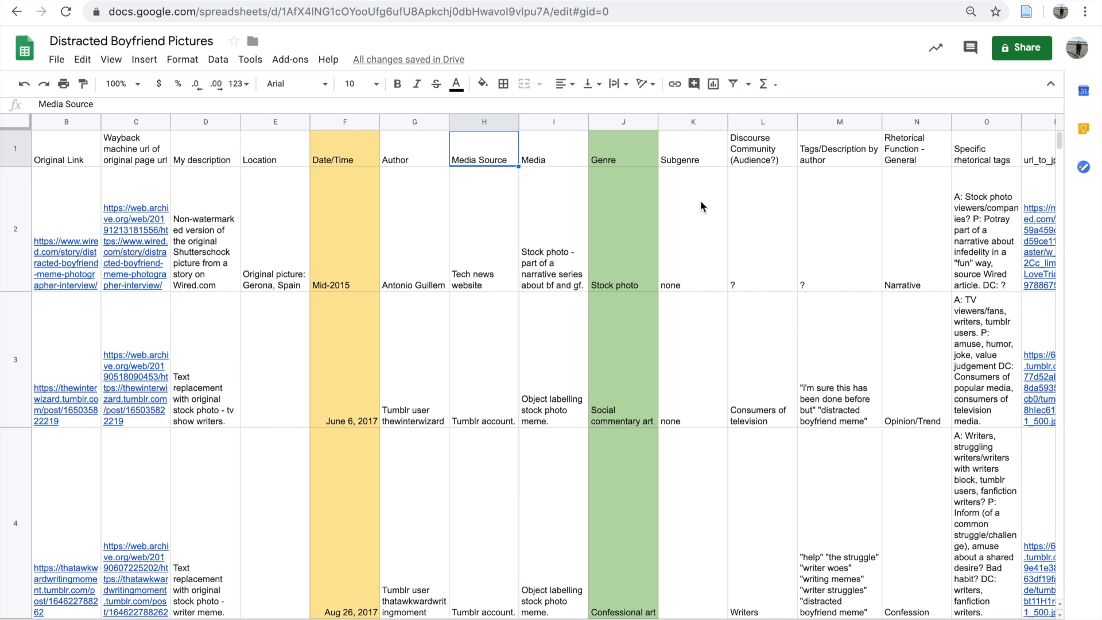
click(622, 159)
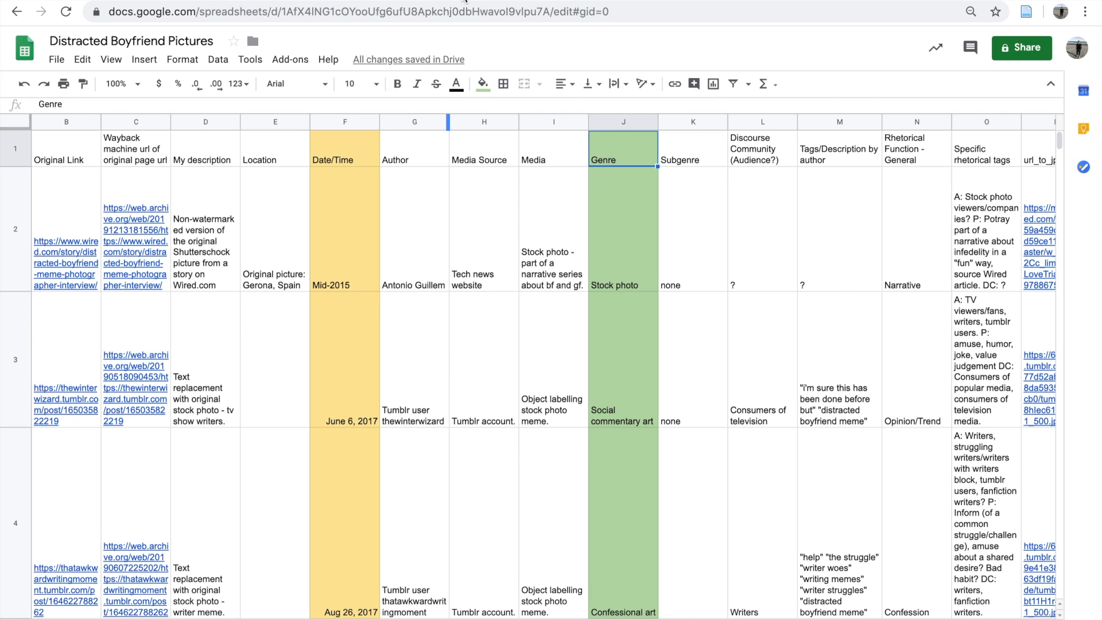
Step: Switch to the DB Image Files folder in Google Drive and look through the saved meme images
click(465, 1)
scroll(818, 377, down, 10)
scroll(818, 385, up, 7)
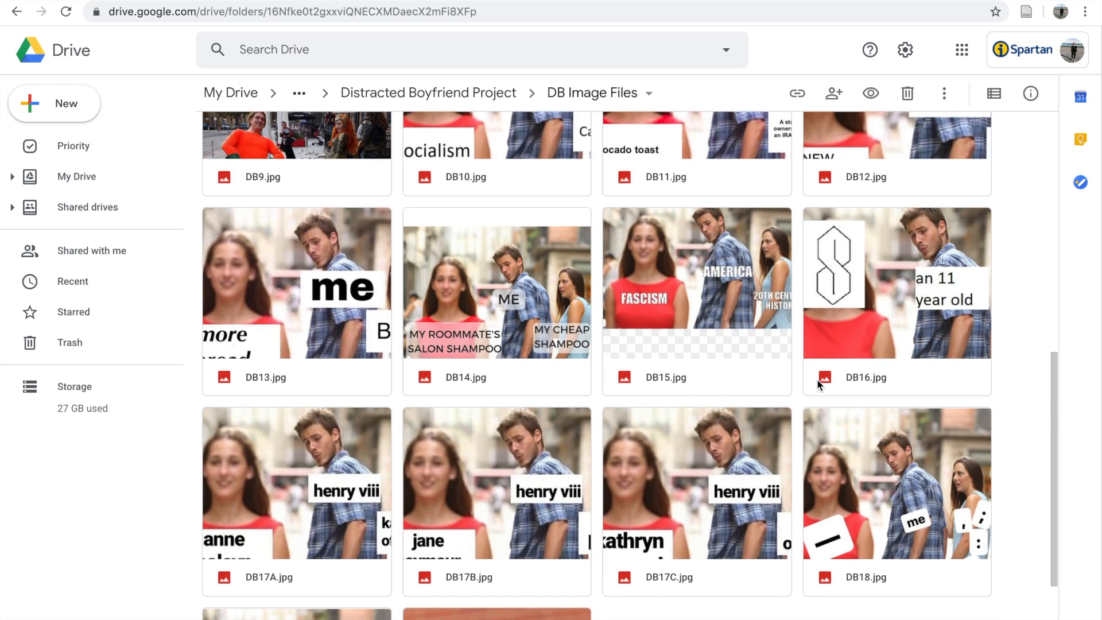
scroll(401, 308, up, 4)
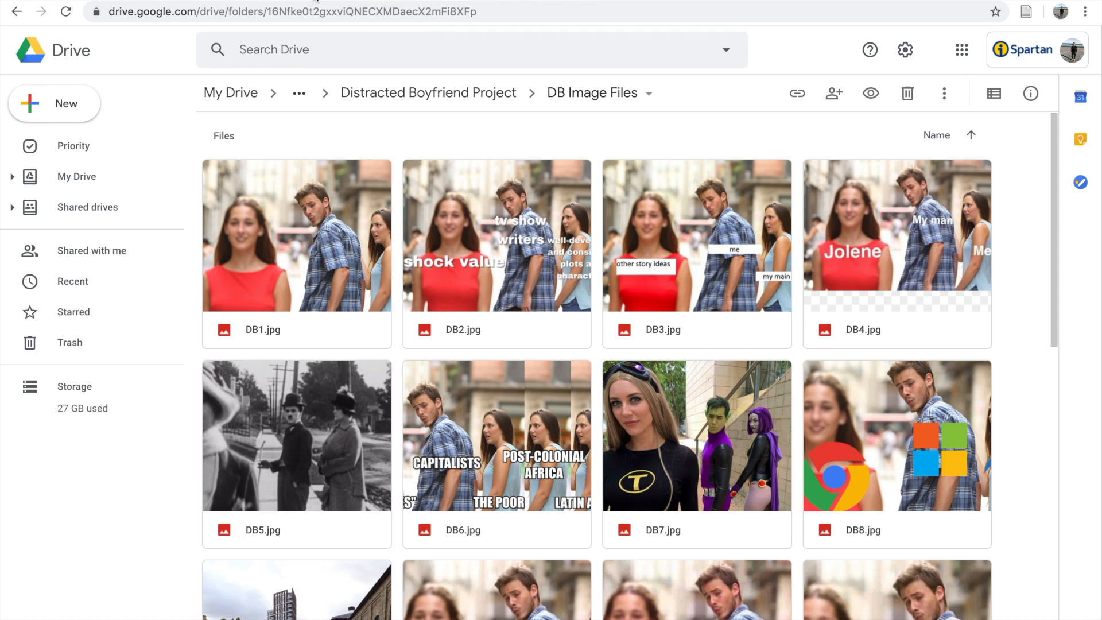
Step: Compare the Number column of the Distracted Boyfriend Pictures spreadsheet with the image file names in the DB Image Files Drive folder
click(313, 2)
click(172, 1)
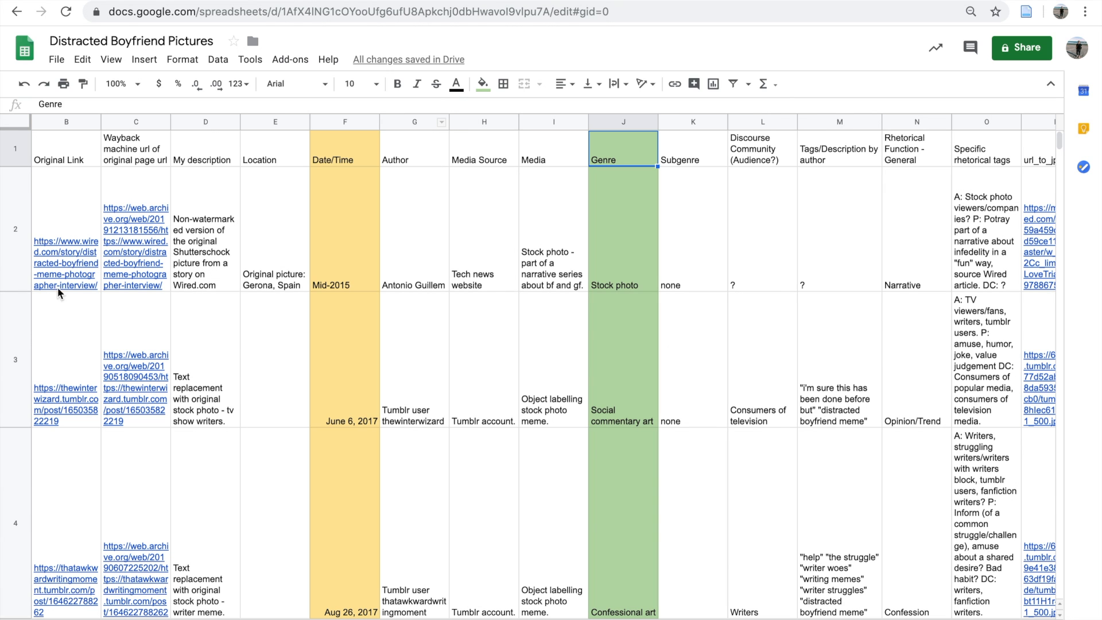
click(87, 165)
key(Left)
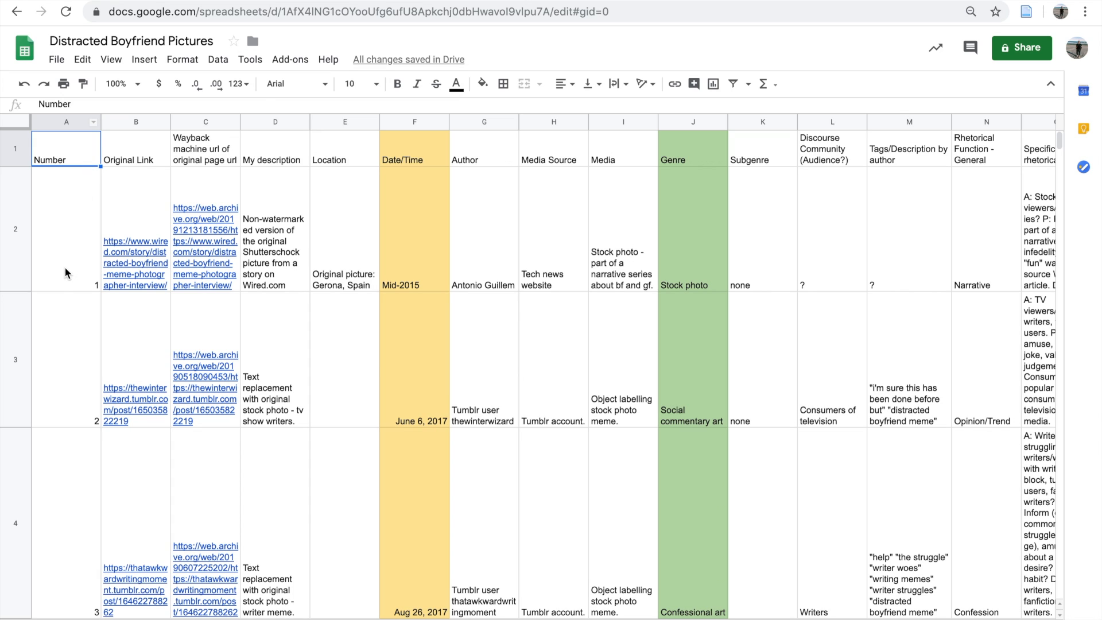
click(82, 264)
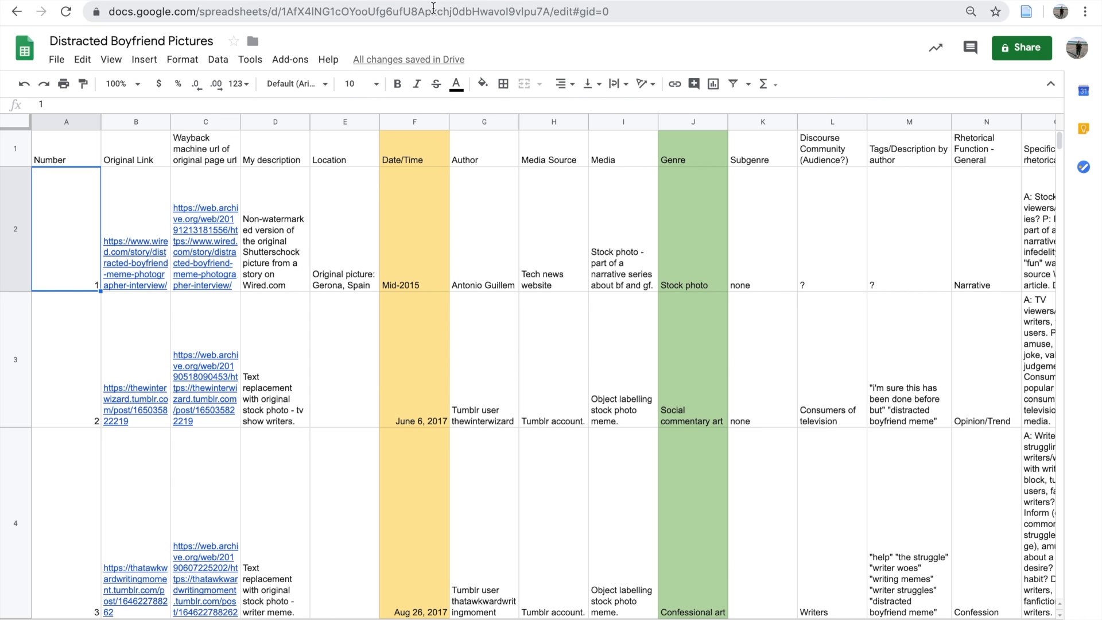
click(457, 0)
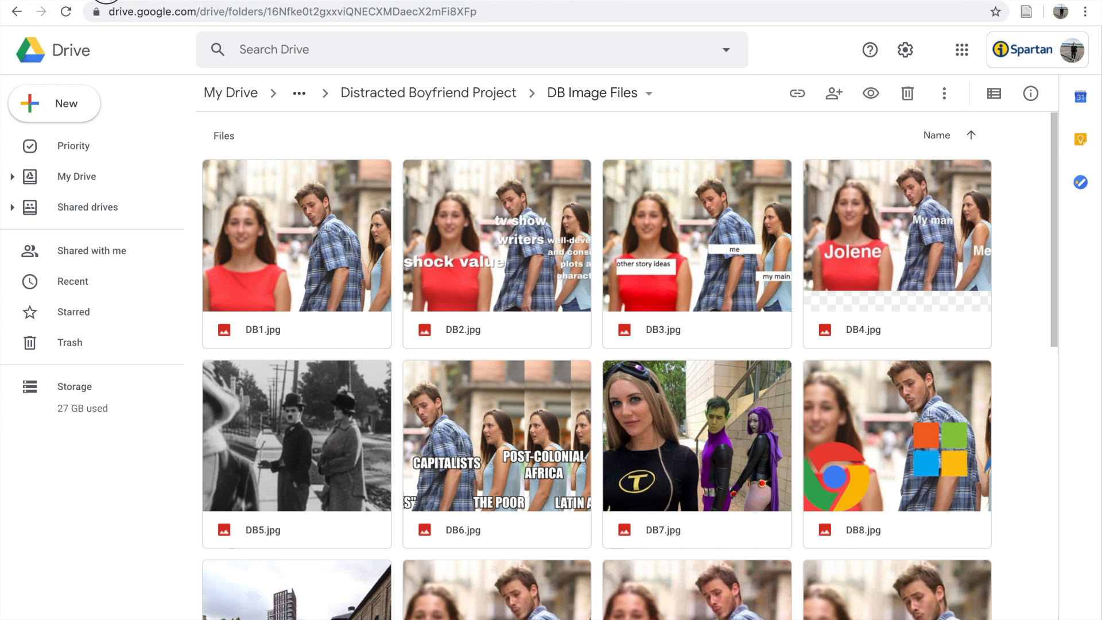
click(106, 1)
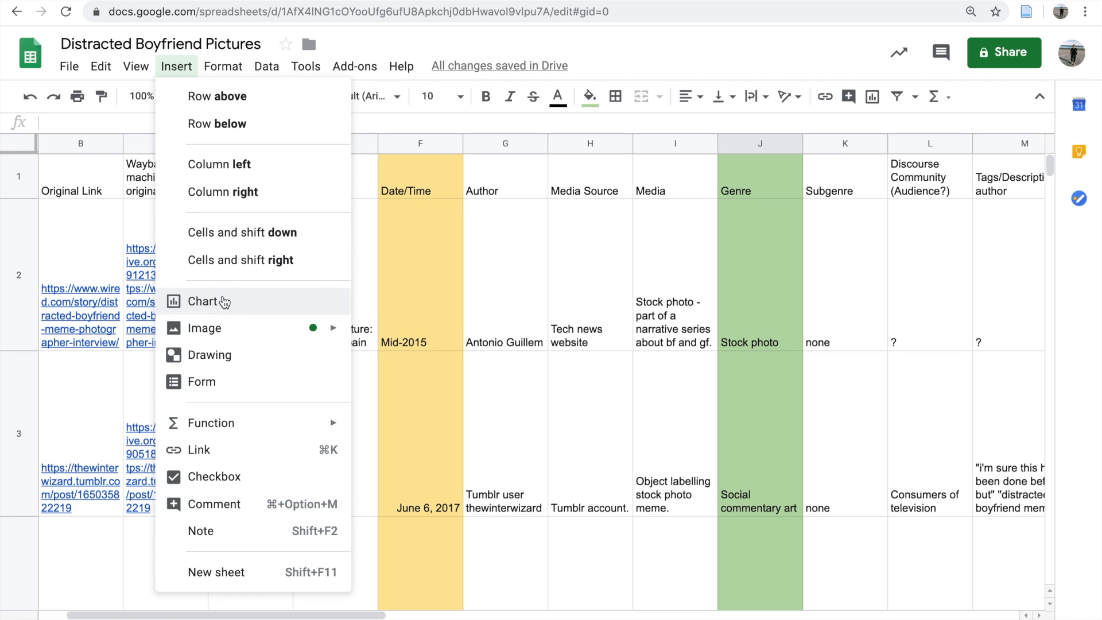
Step: Insert a chart of the Media Source column and change its type to a pie chart
click(227, 304)
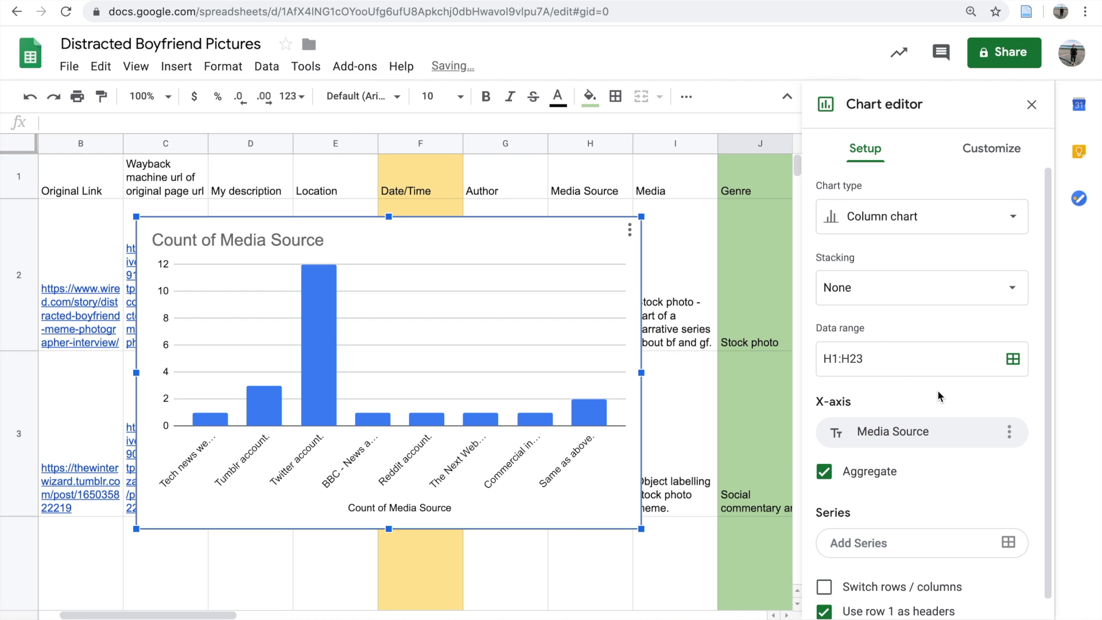
click(978, 216)
click(983, 222)
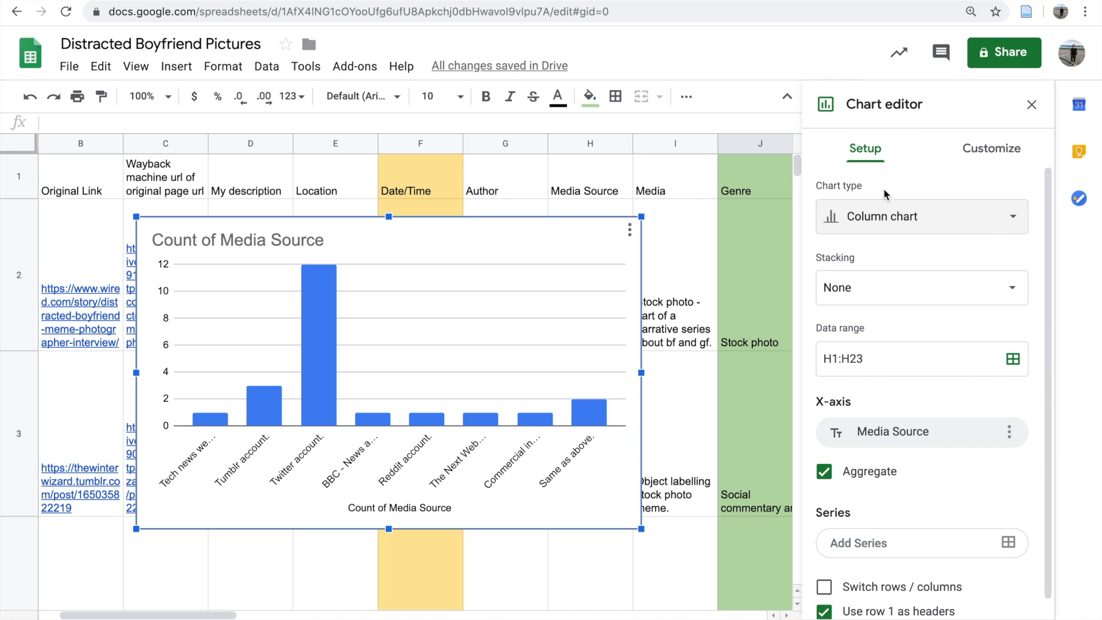
click(905, 214)
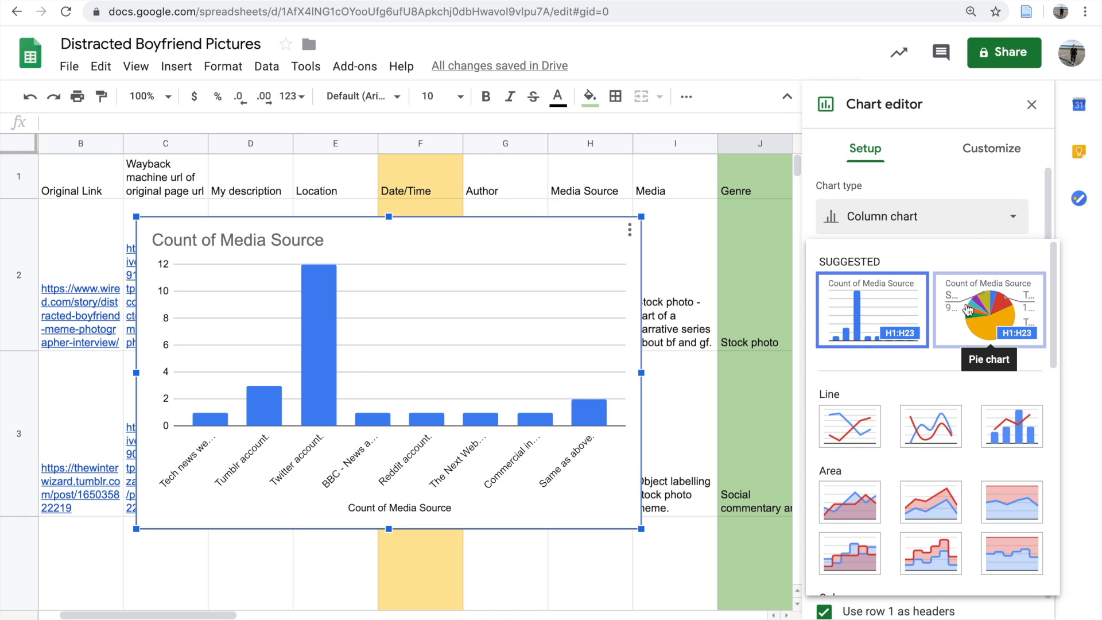
drag(1055, 304, 1054, 497)
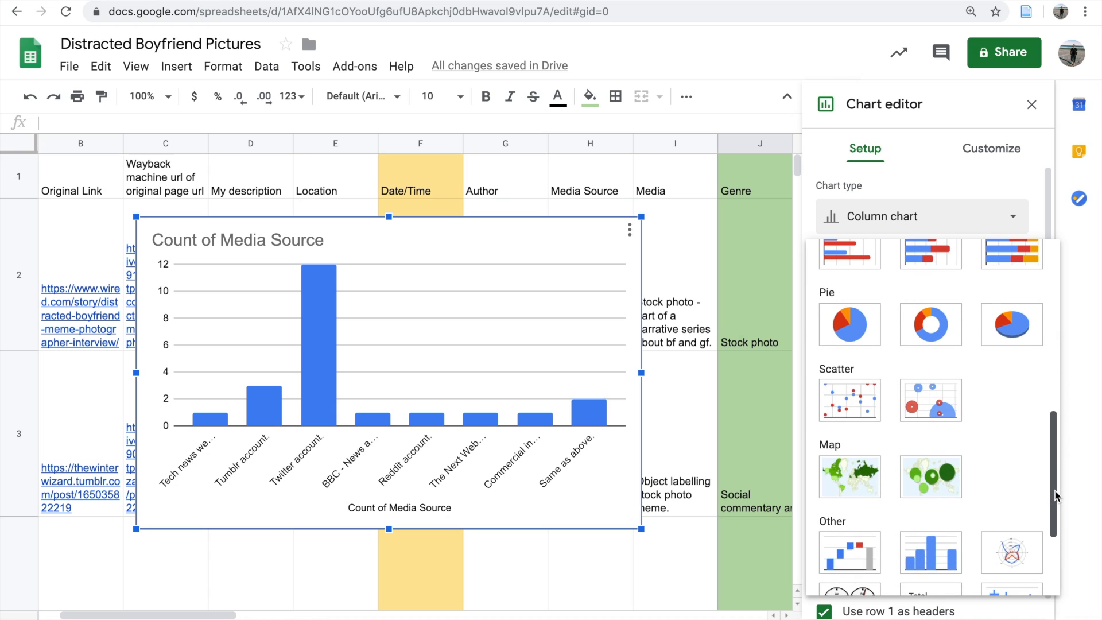
click(839, 332)
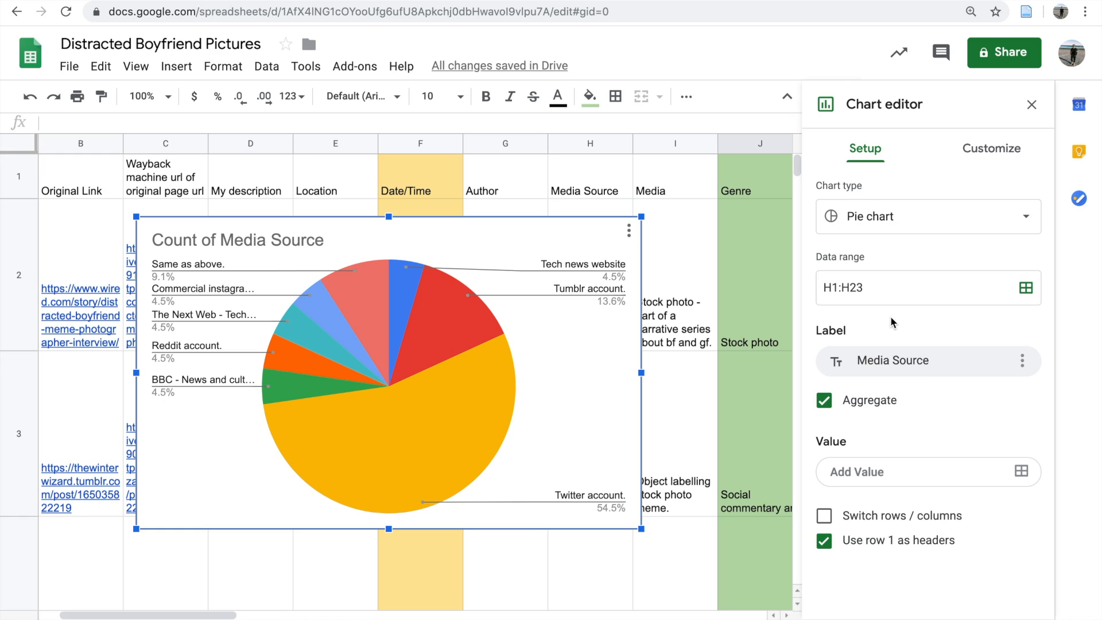
Step: Change the pie chart's data range to J1:J23 so that it plots the Genre column
key(Delete)
text(J)
key(BackSpace)
text(J)
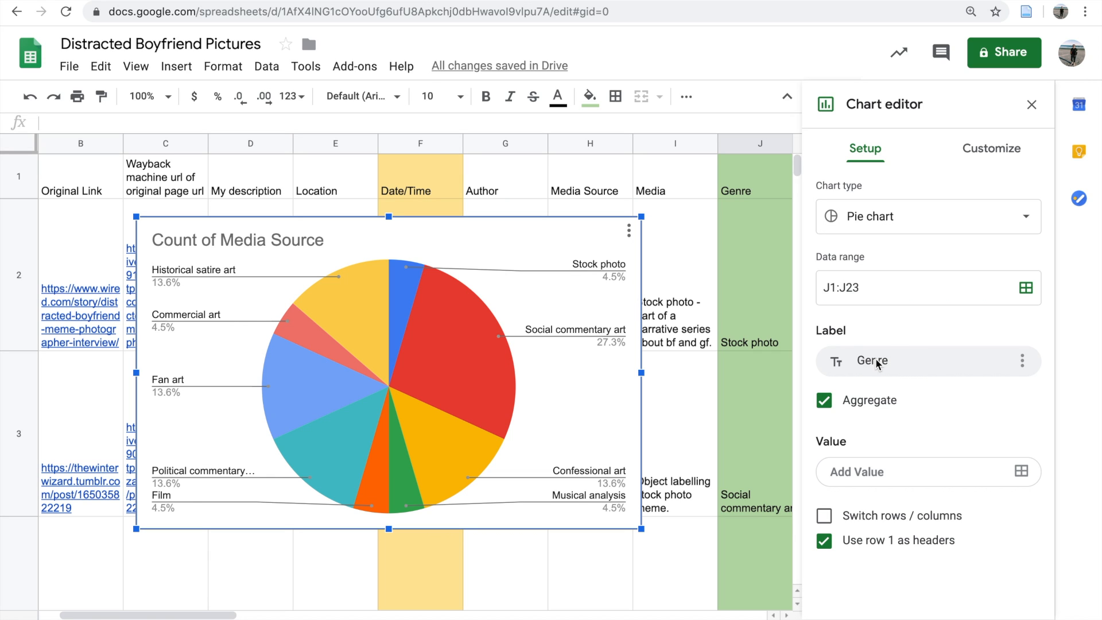
Step: Customize the pie chart so that each slice is labelled with its percentage
click(238, 240)
click(866, 148)
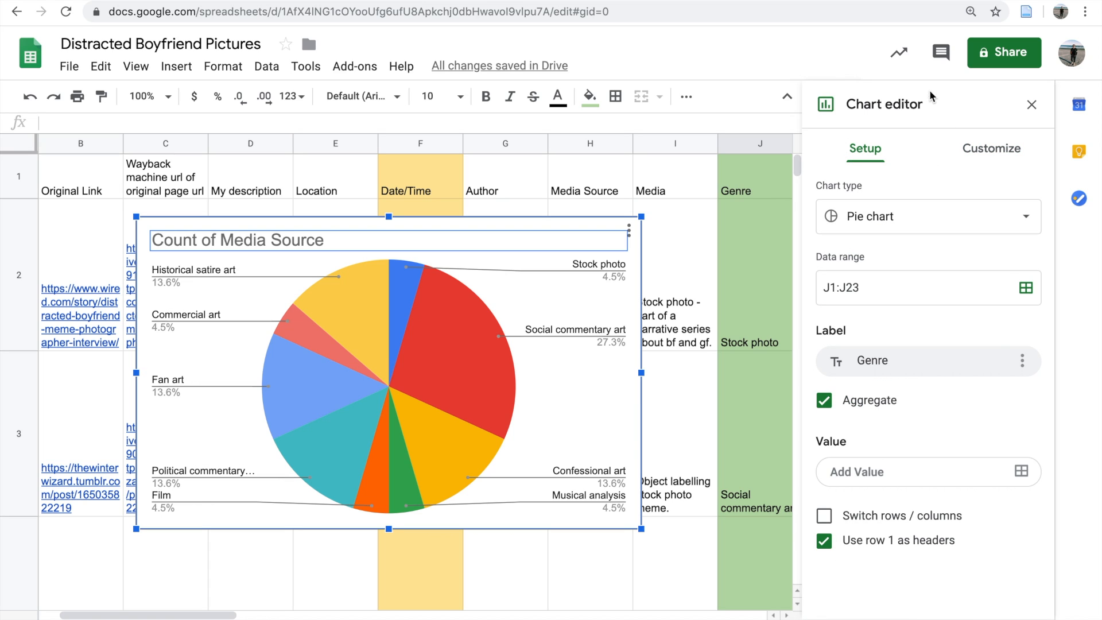
click(1000, 151)
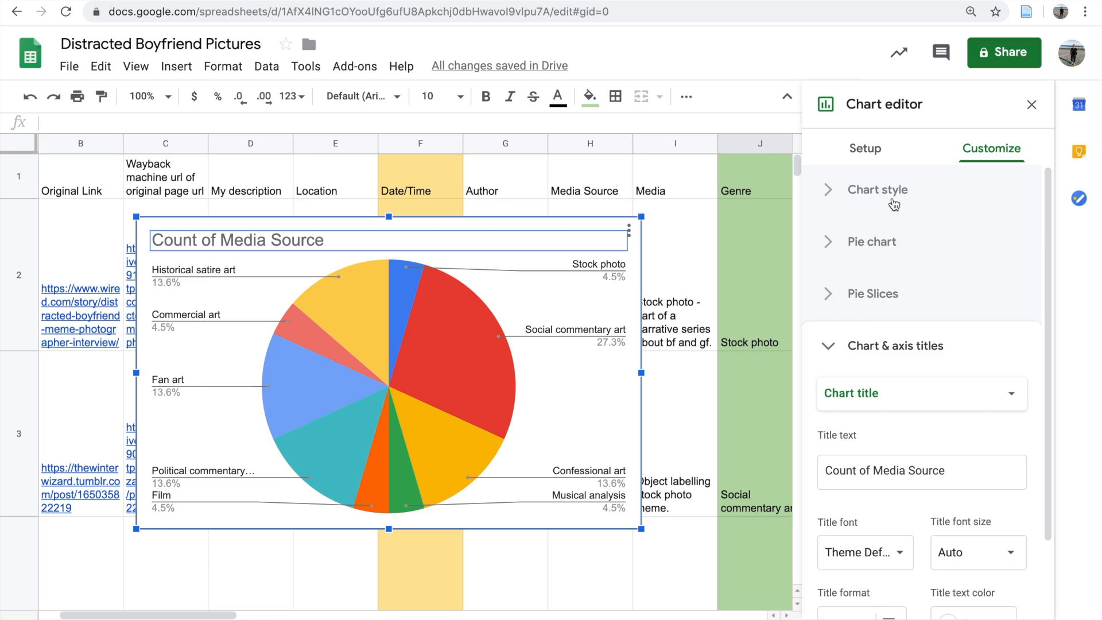
click(894, 203)
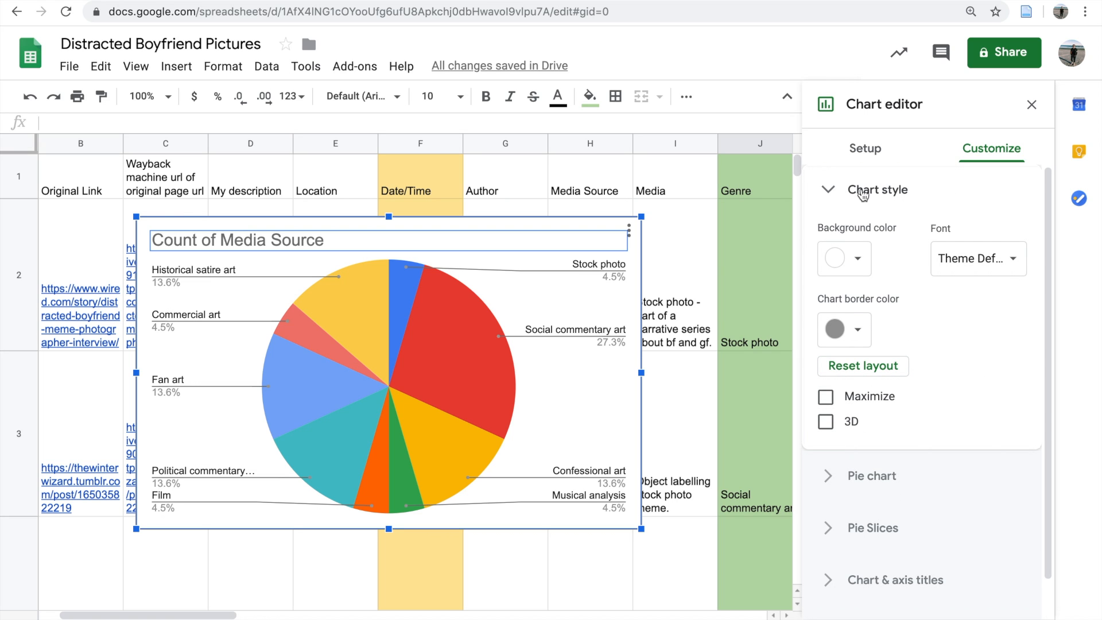
click(835, 198)
click(834, 253)
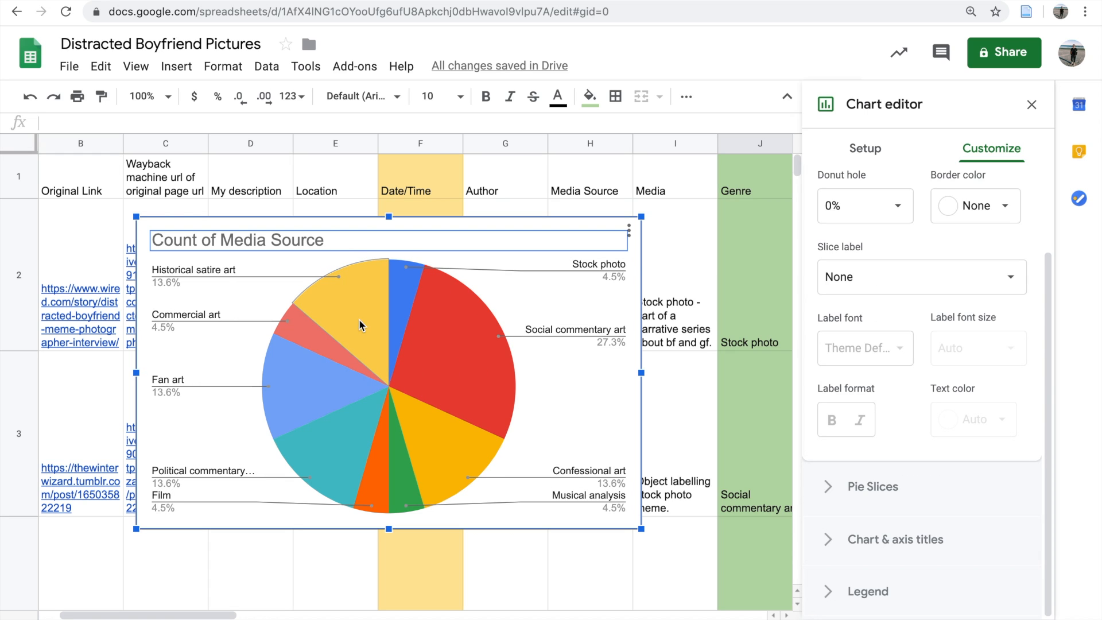
click(892, 284)
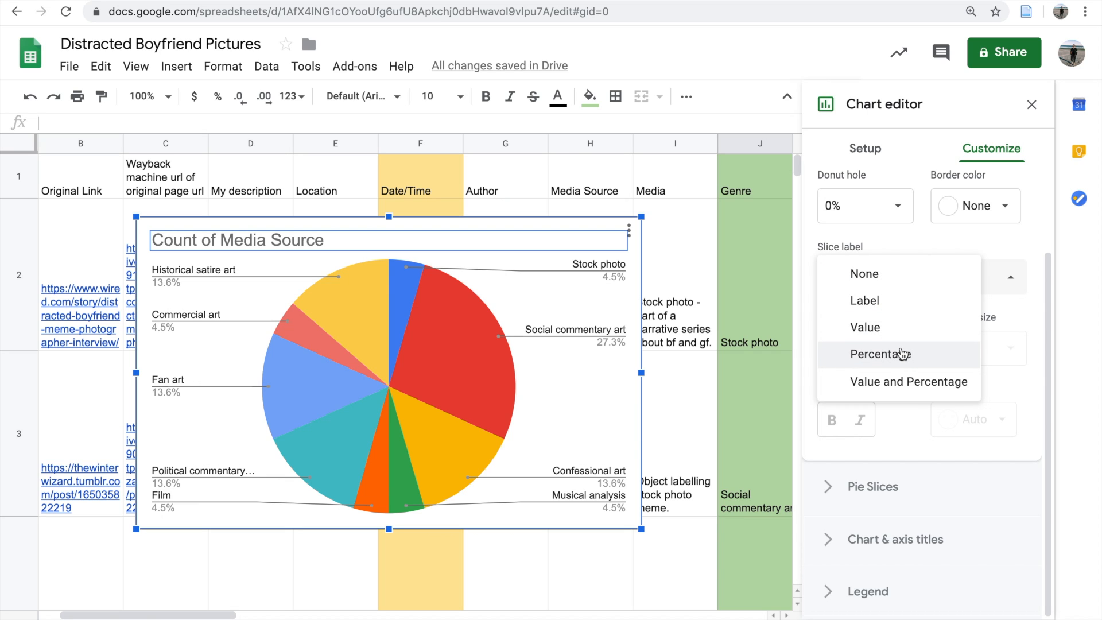
click(901, 353)
Step: Try the Value and Percentage slice labels and return the setting to Percentage
click(908, 279)
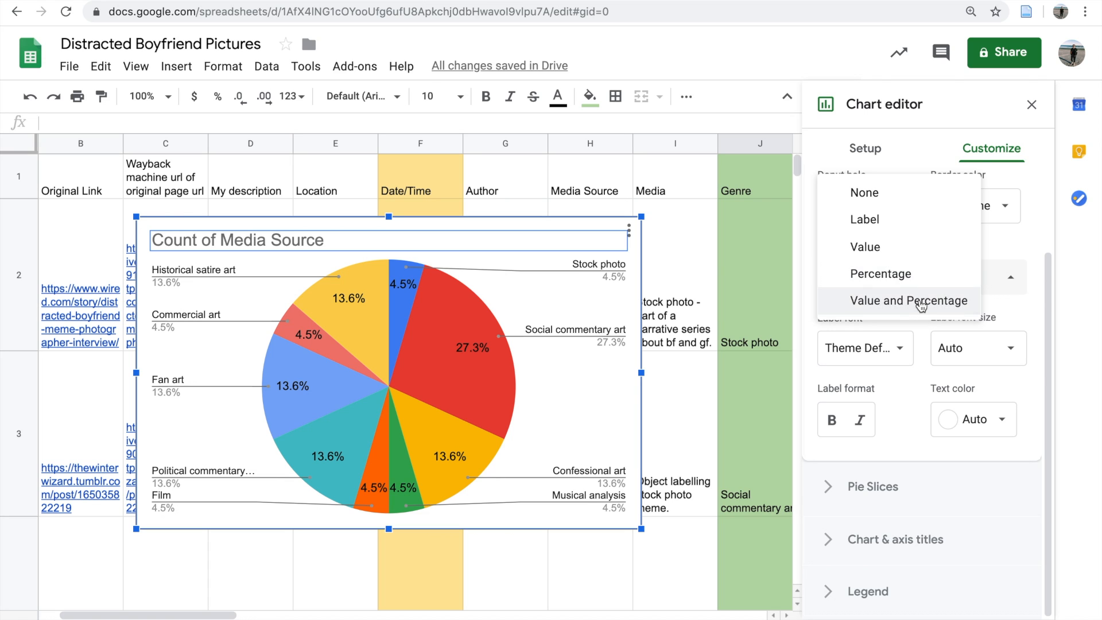
click(910, 301)
click(911, 281)
click(912, 247)
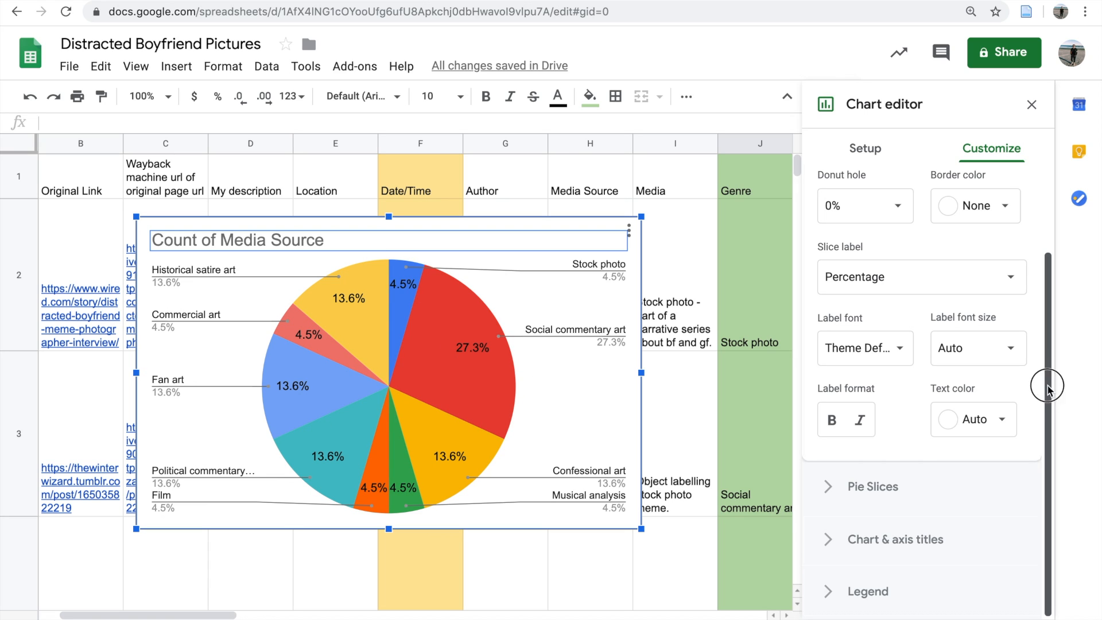
Step: Set the chart title to "Frequency of Genre" and close the chart editor
click(878, 538)
click(956, 316)
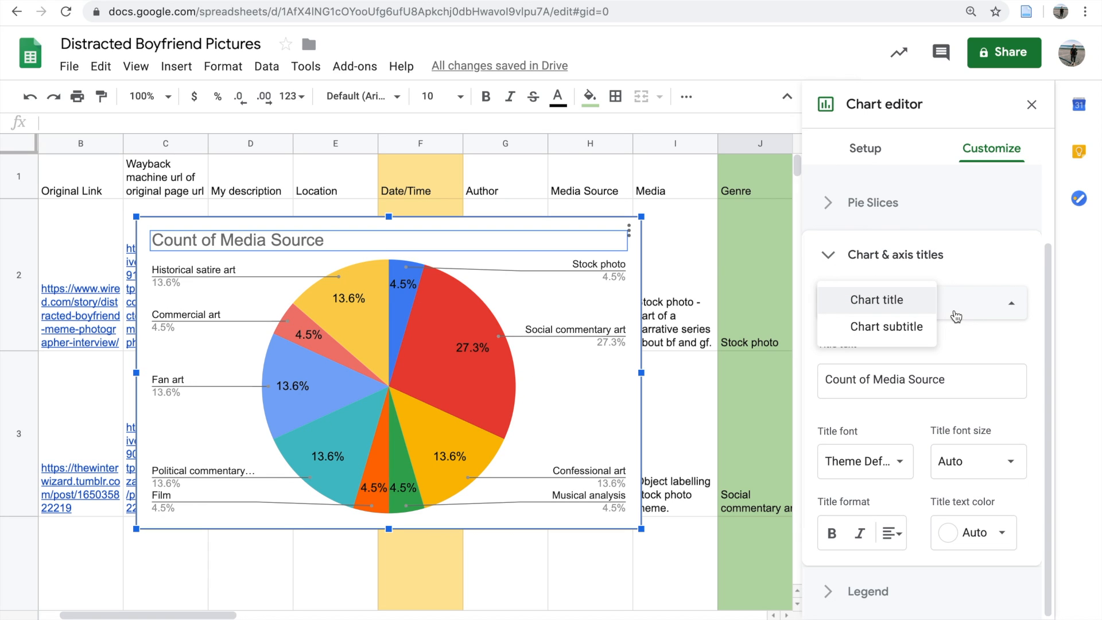
click(869, 301)
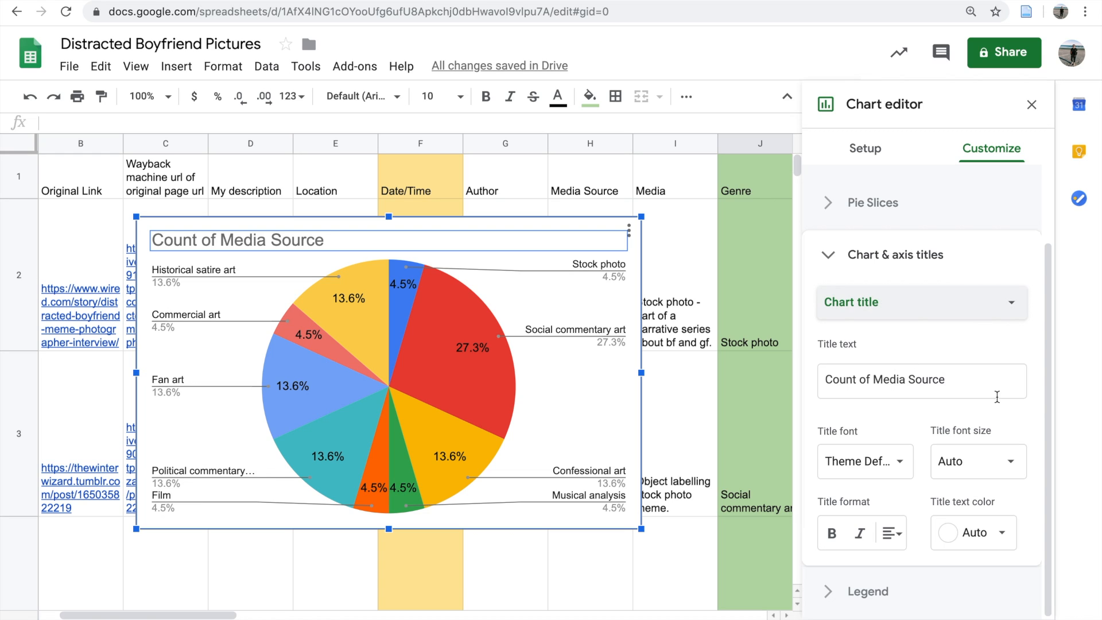
click(997, 397)
text(Frequency of Genre)
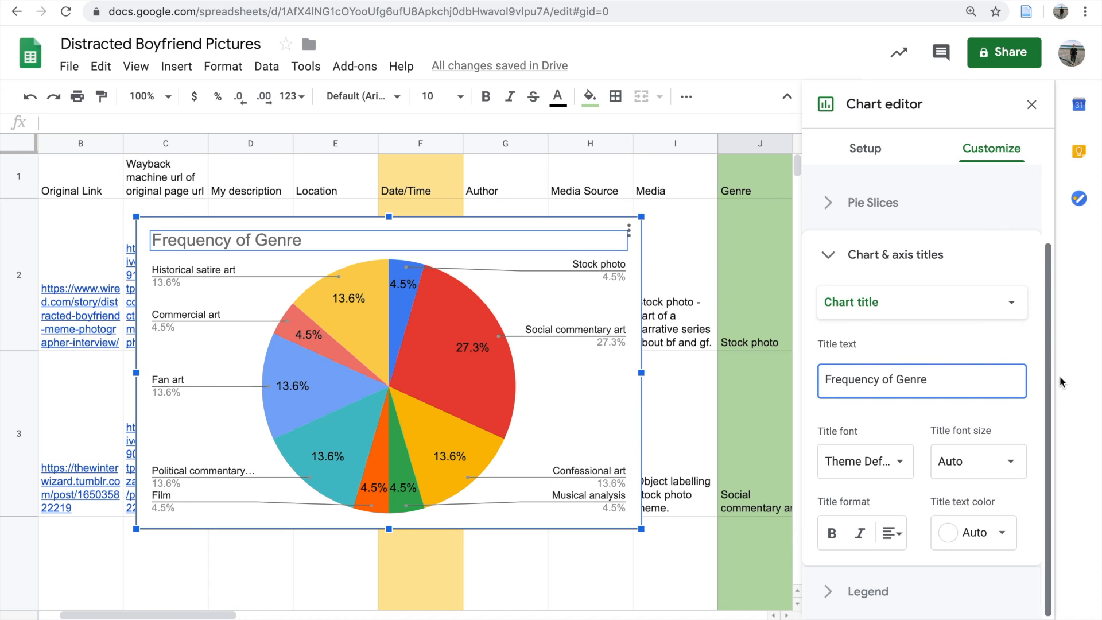
click(1044, 411)
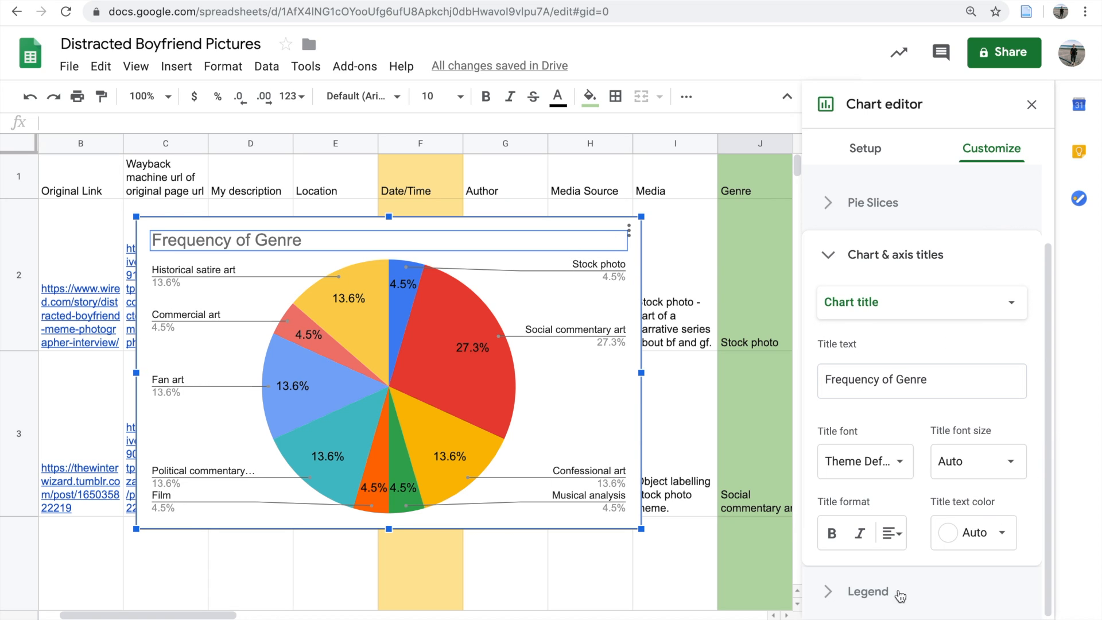
click(893, 596)
click(1032, 103)
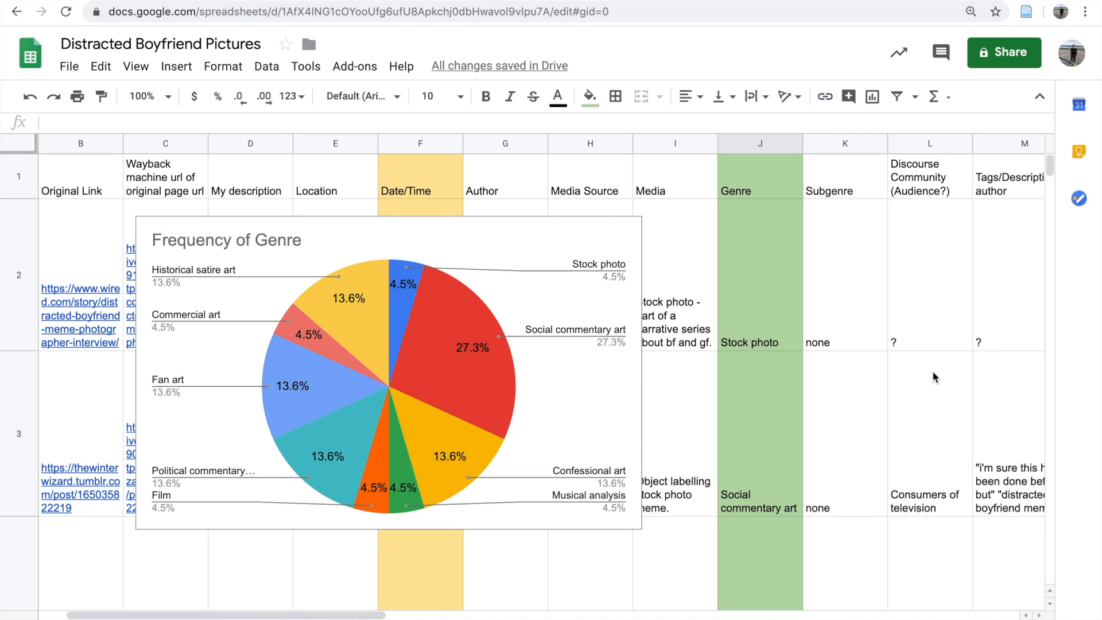
Step: Download the Frequency of Genre pie chart as a PNG image
click(505, 234)
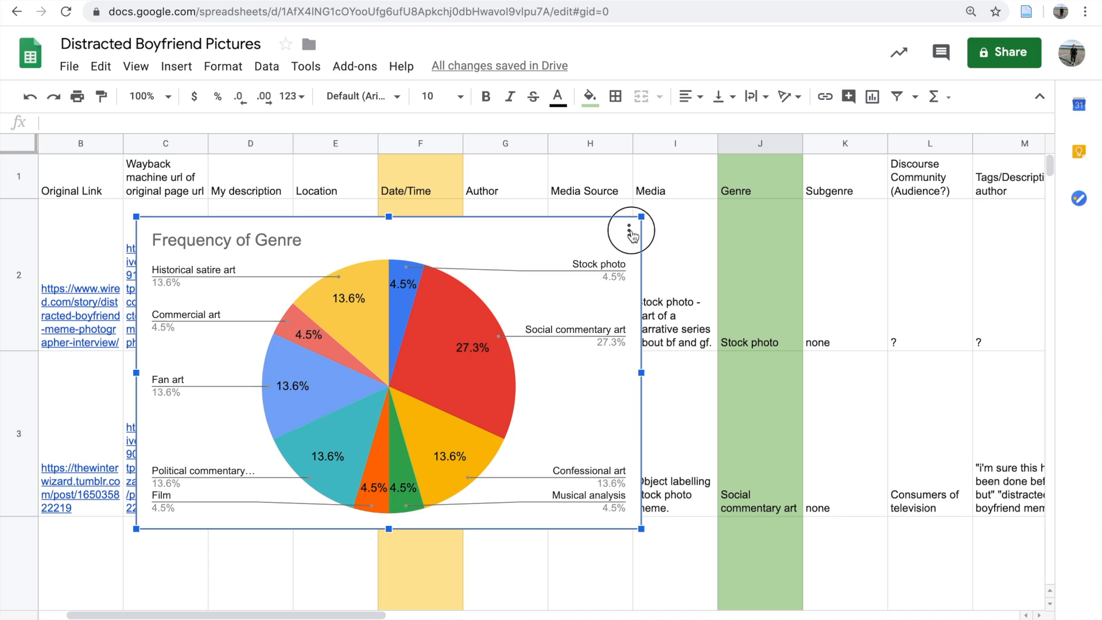
click(629, 231)
mouse_move(620, 311)
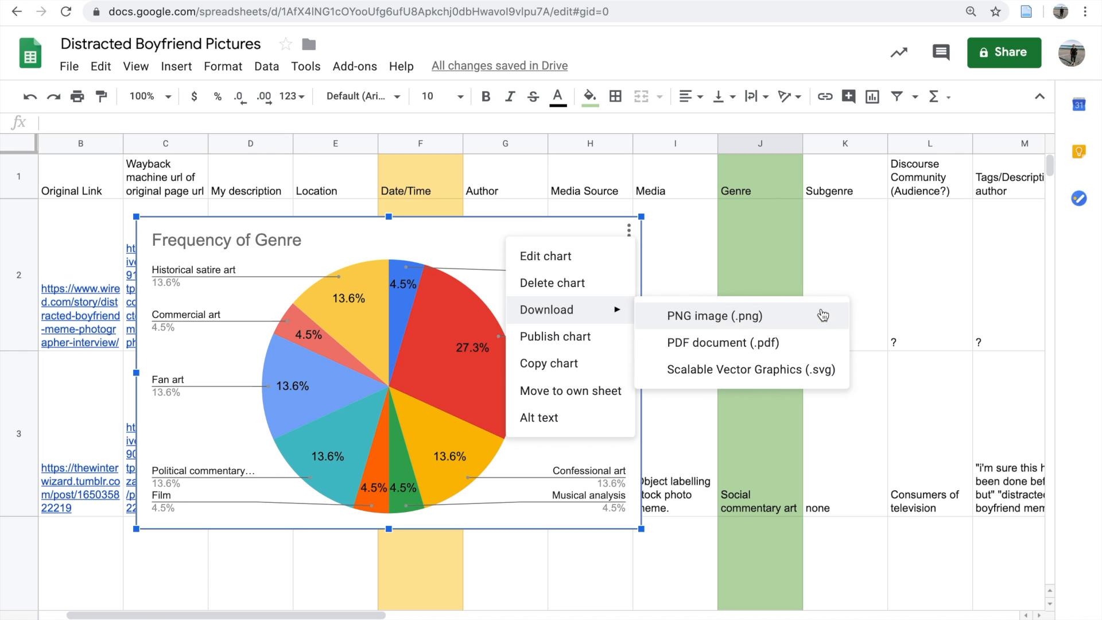
click(823, 315)
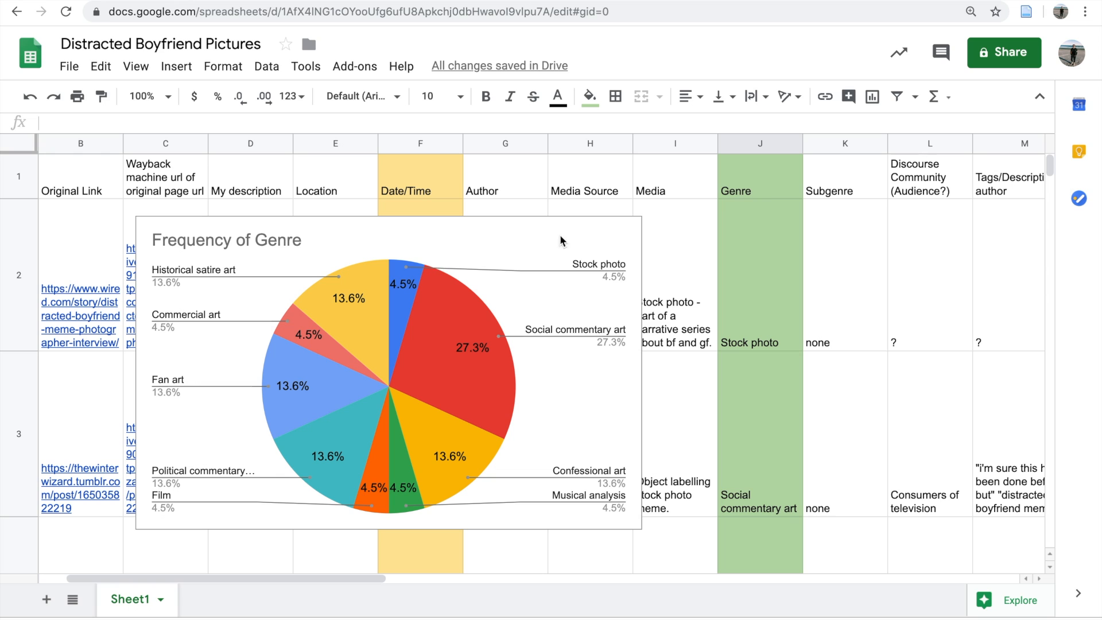
Step: Move the Frequency of Genre pie chart to its own sheet
click(629, 230)
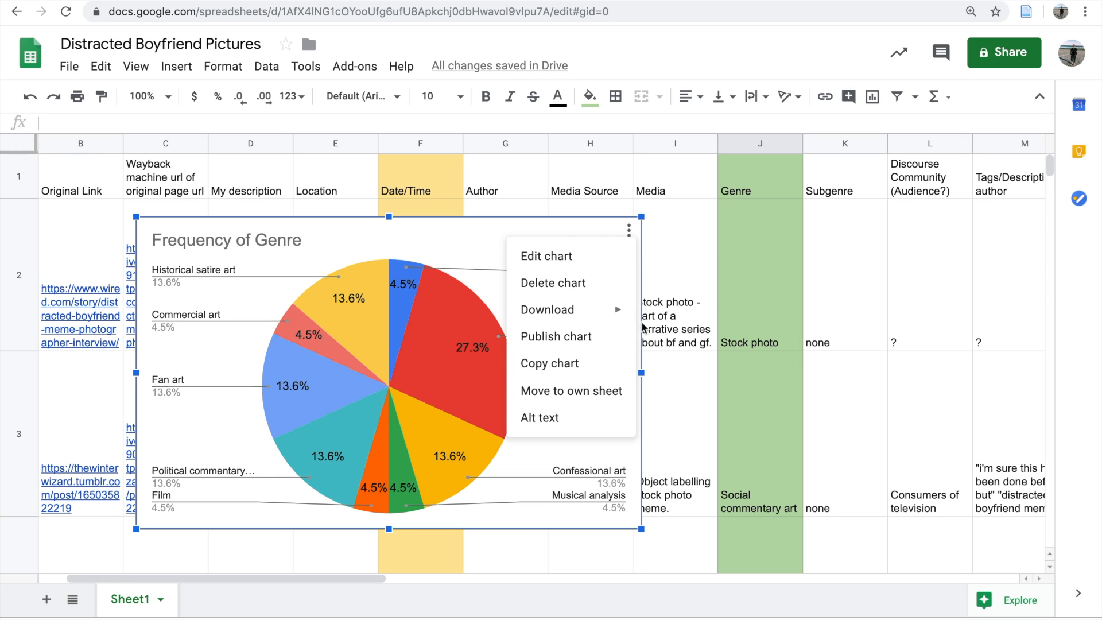
click(577, 394)
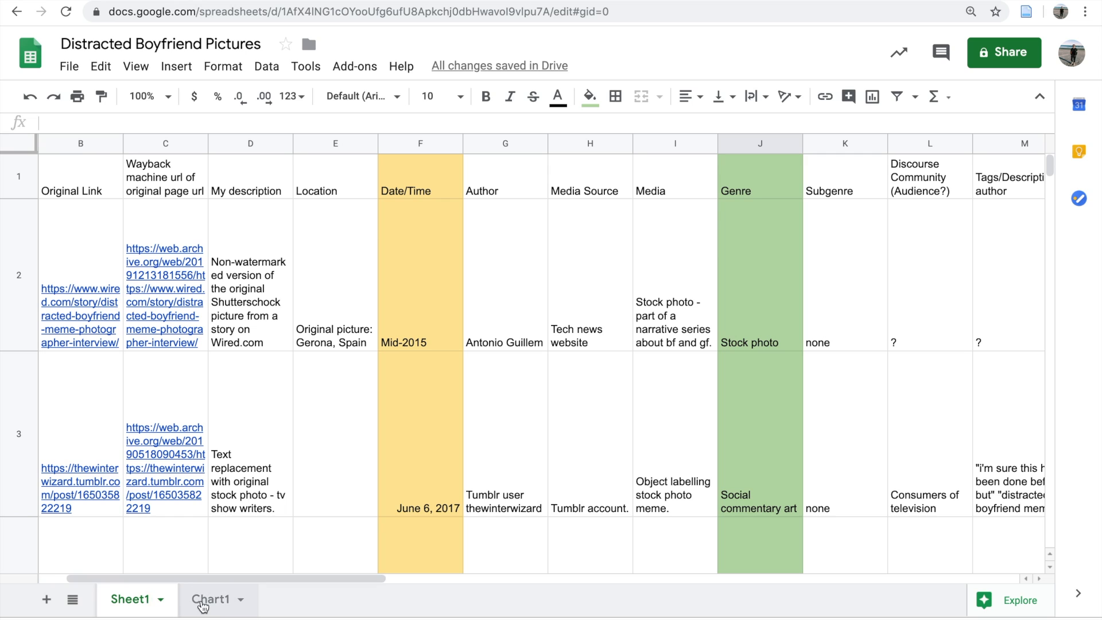
click(202, 603)
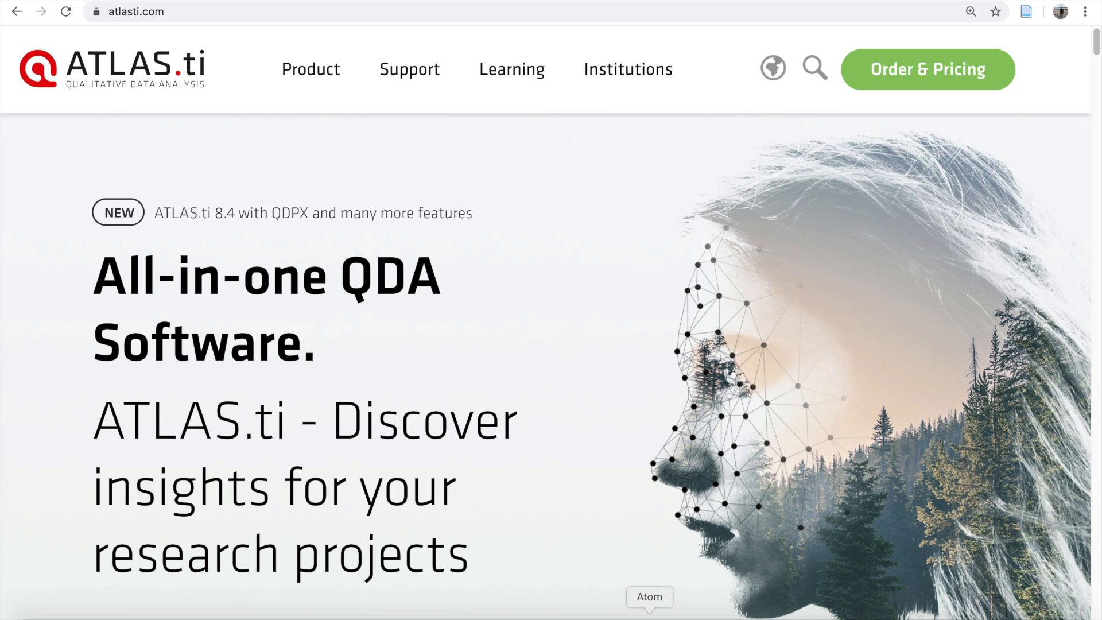
Step: Switch to the ATLAS.ti desktop program and bring up its project start window
click(829, 612)
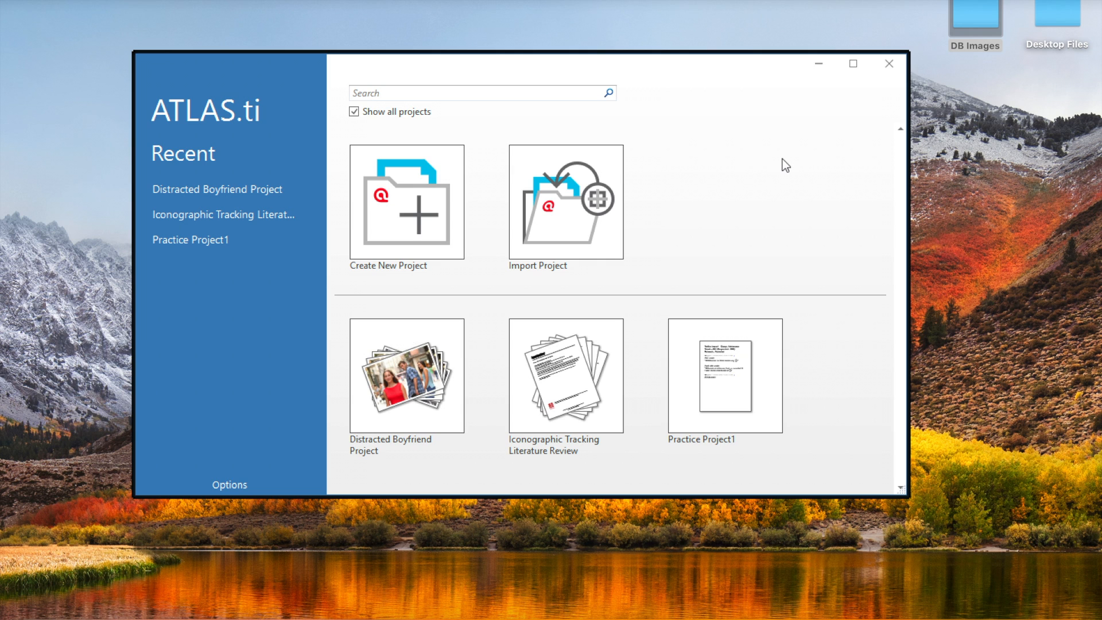
Step: Create a new empty project named "Tutorial Example" and maximize its window
click(426, 208)
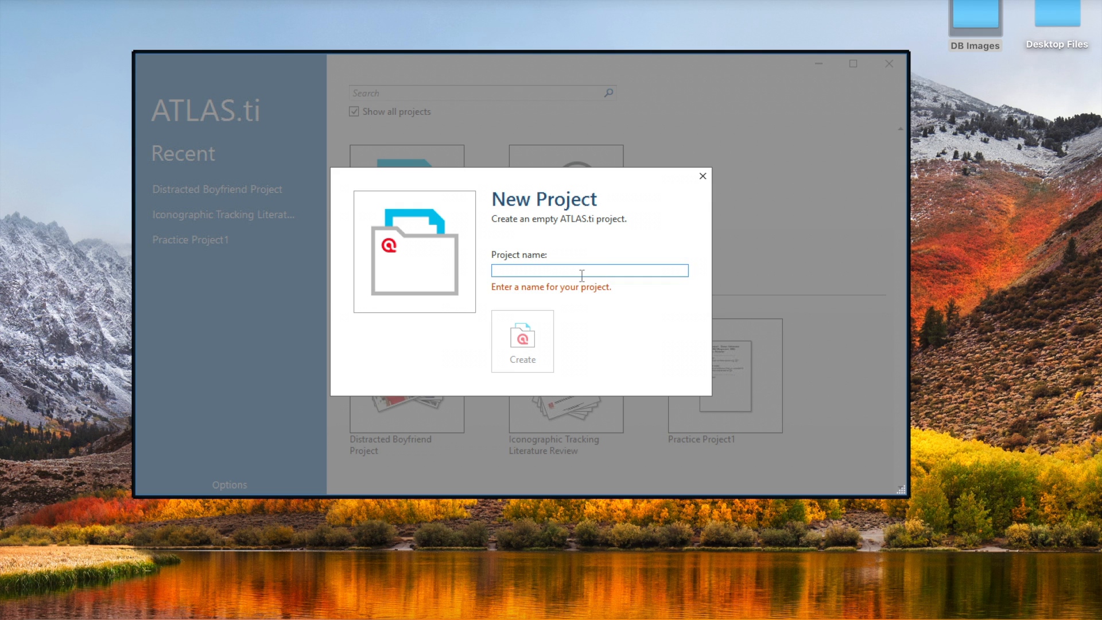
text(Tutor)
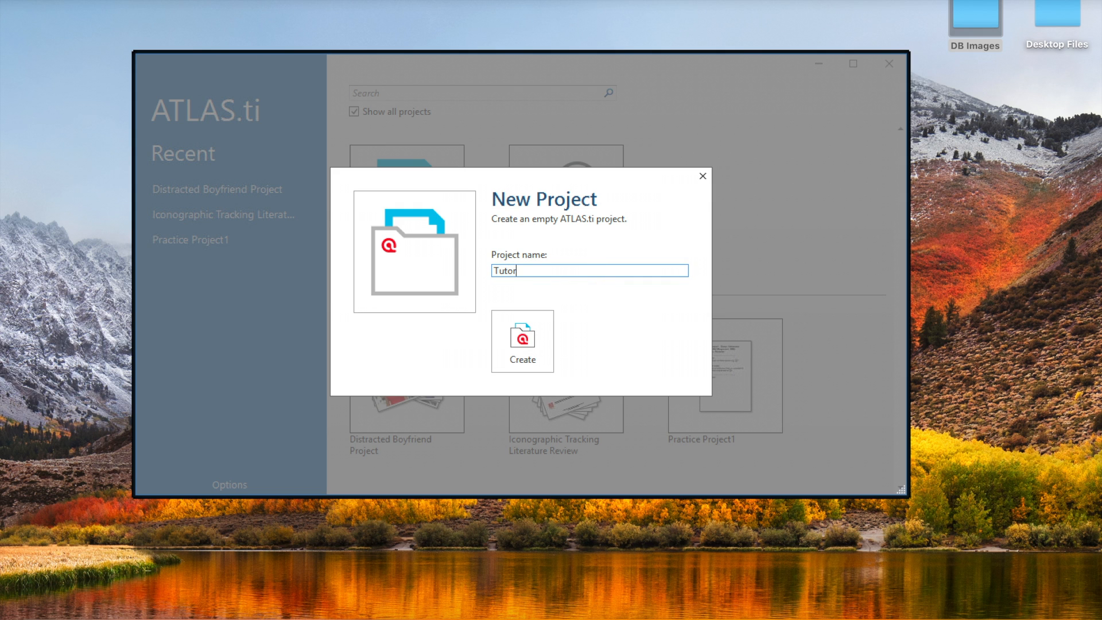
text(ial Example)
click(540, 327)
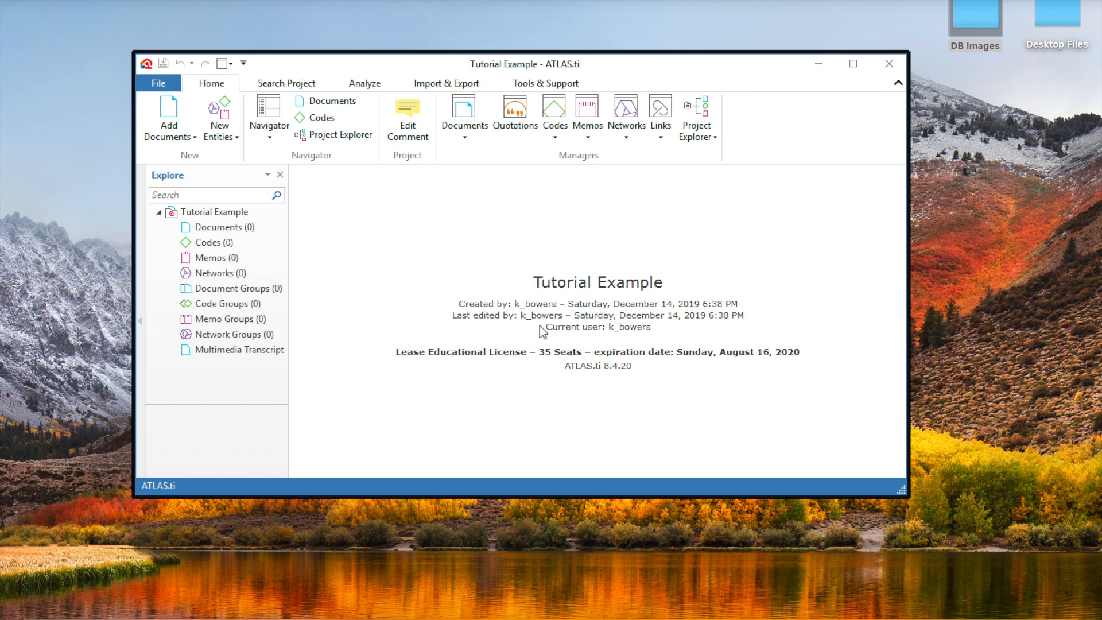
click(853, 63)
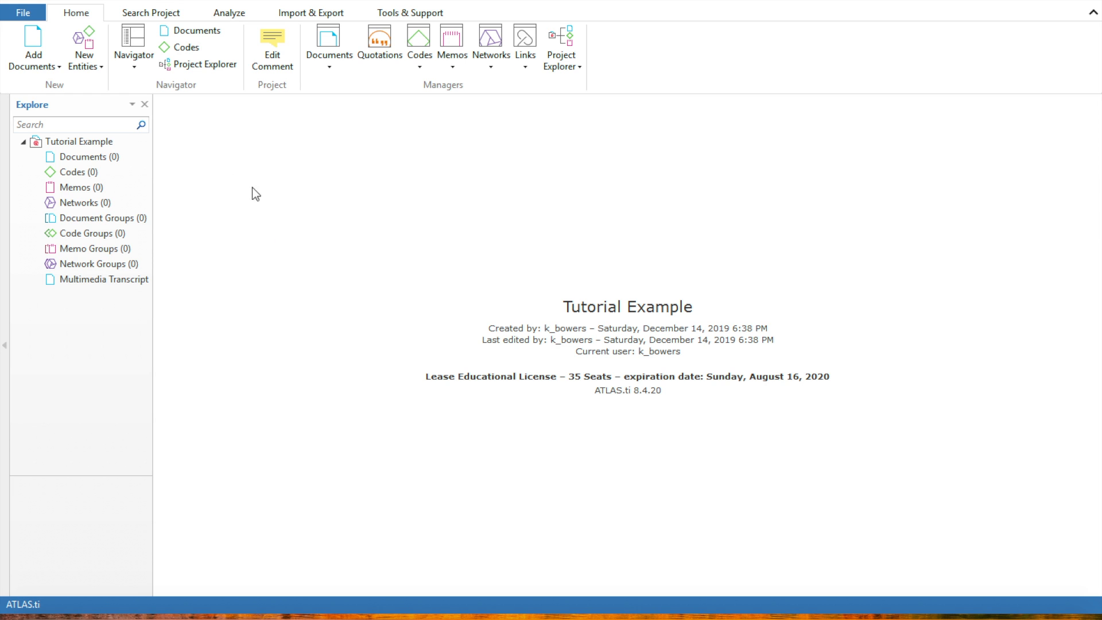
Step: Add all the JPG images, DB1.jpg through DB20.jpg, from the DB Images desktop folder to the project as documents
click(53, 61)
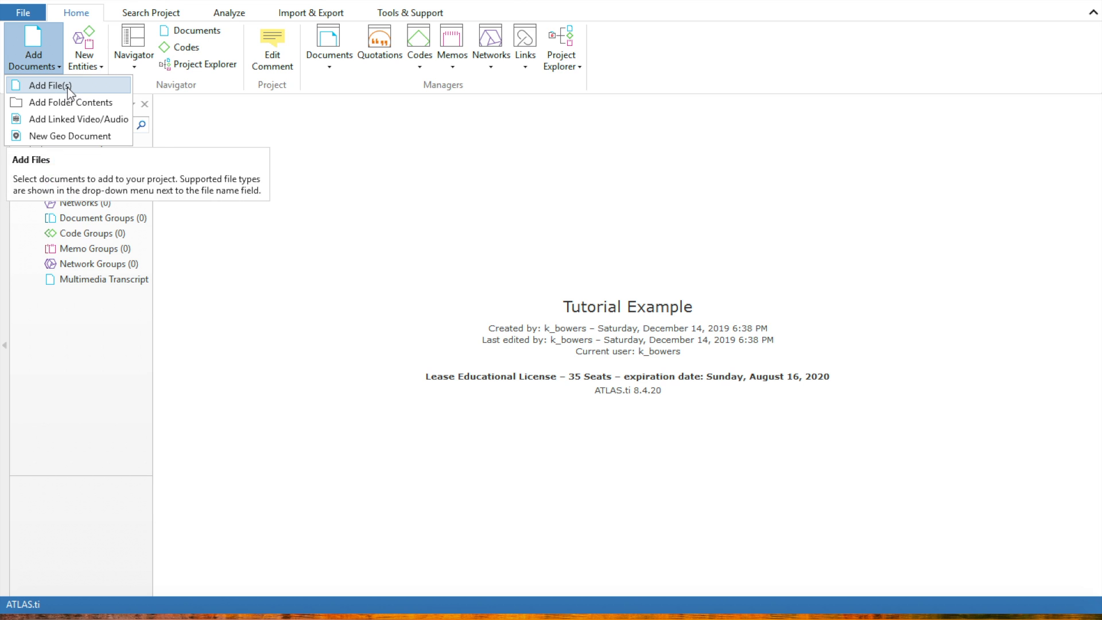
click(67, 87)
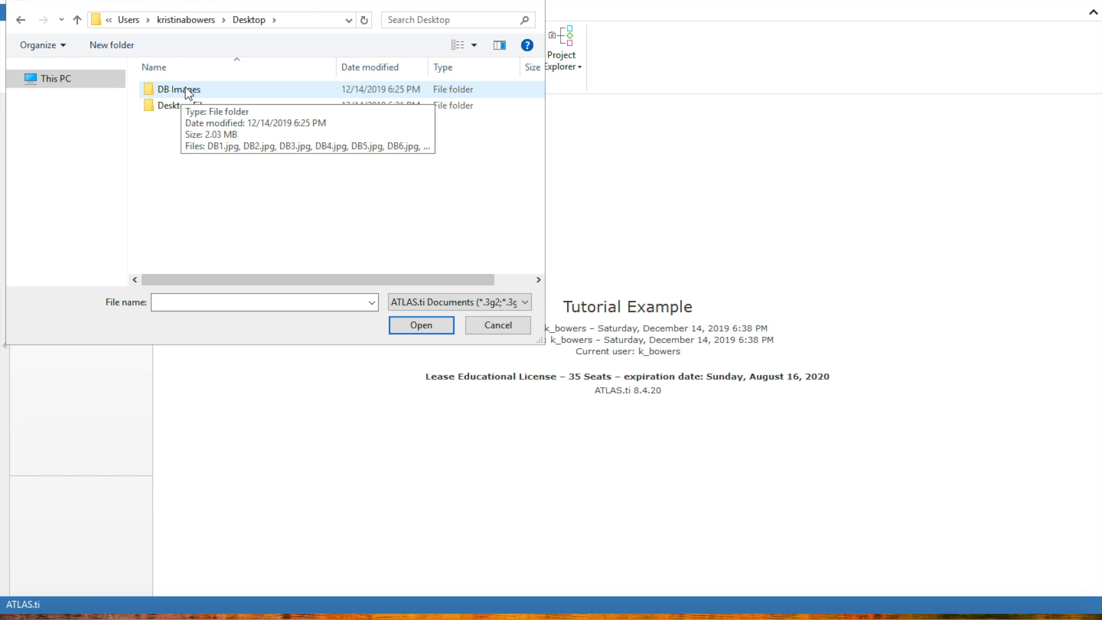
double_click(189, 91)
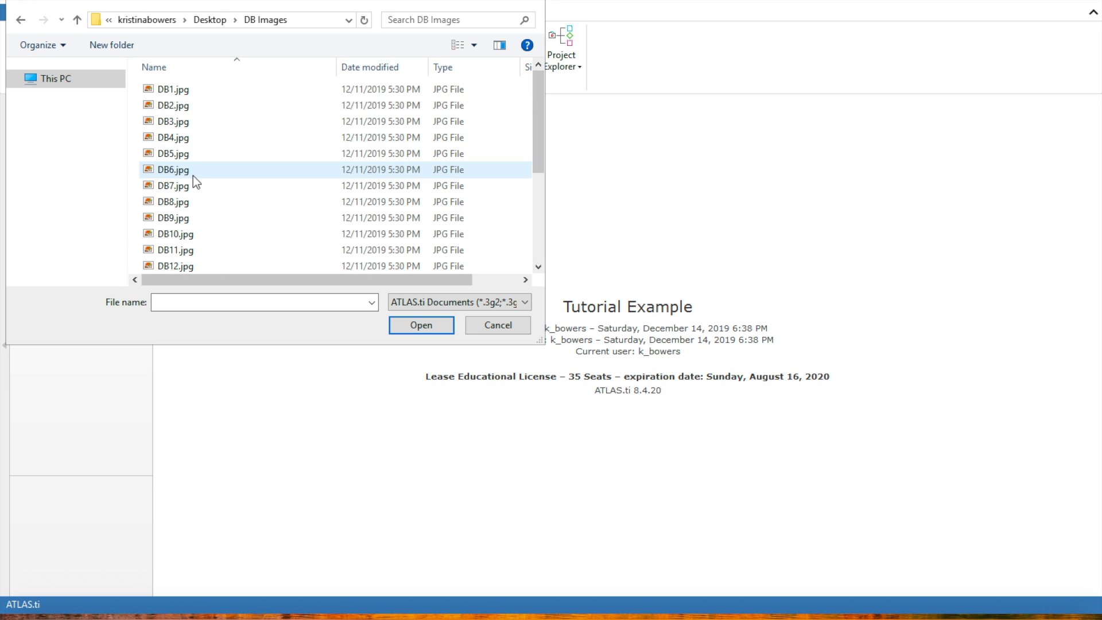
scroll(193, 175, down, 3)
scroll(193, 175, up, 3)
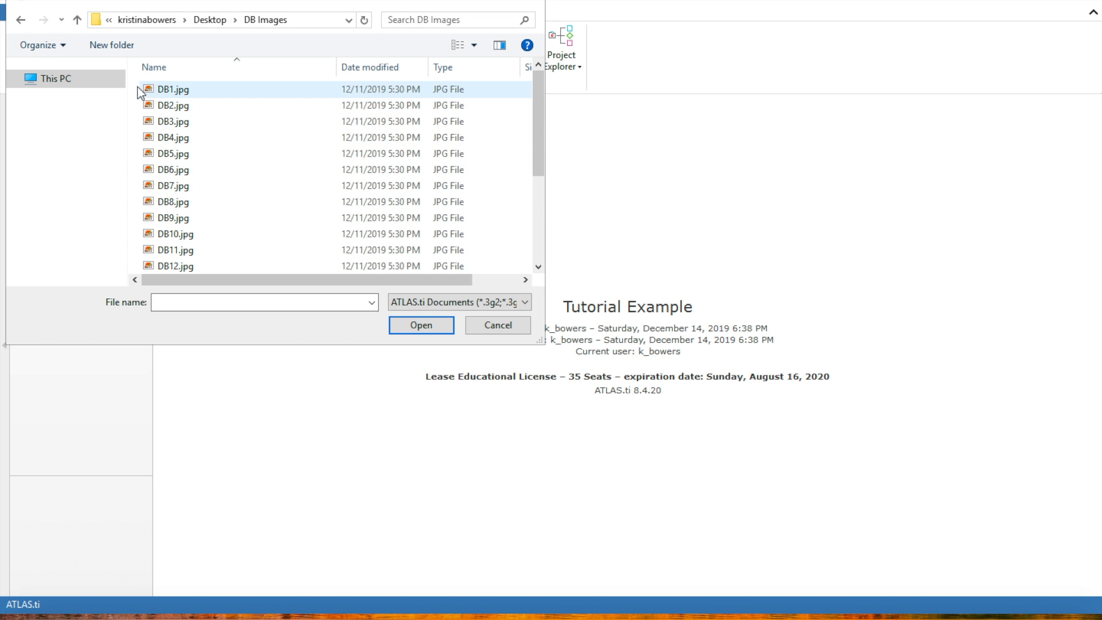
drag(137, 89, 257, 310)
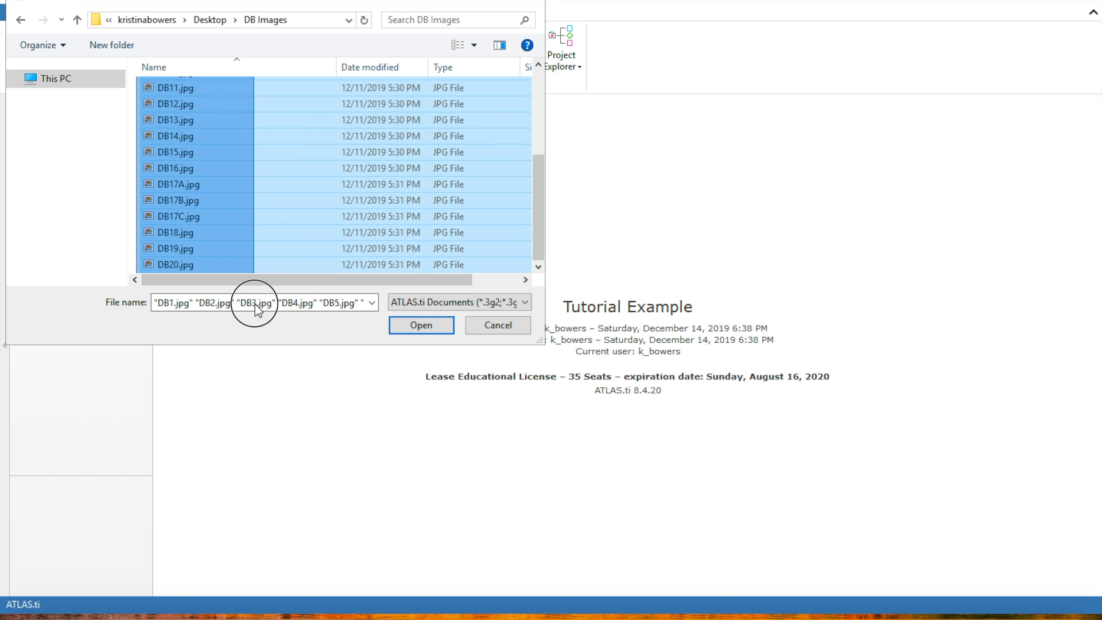
click(410, 326)
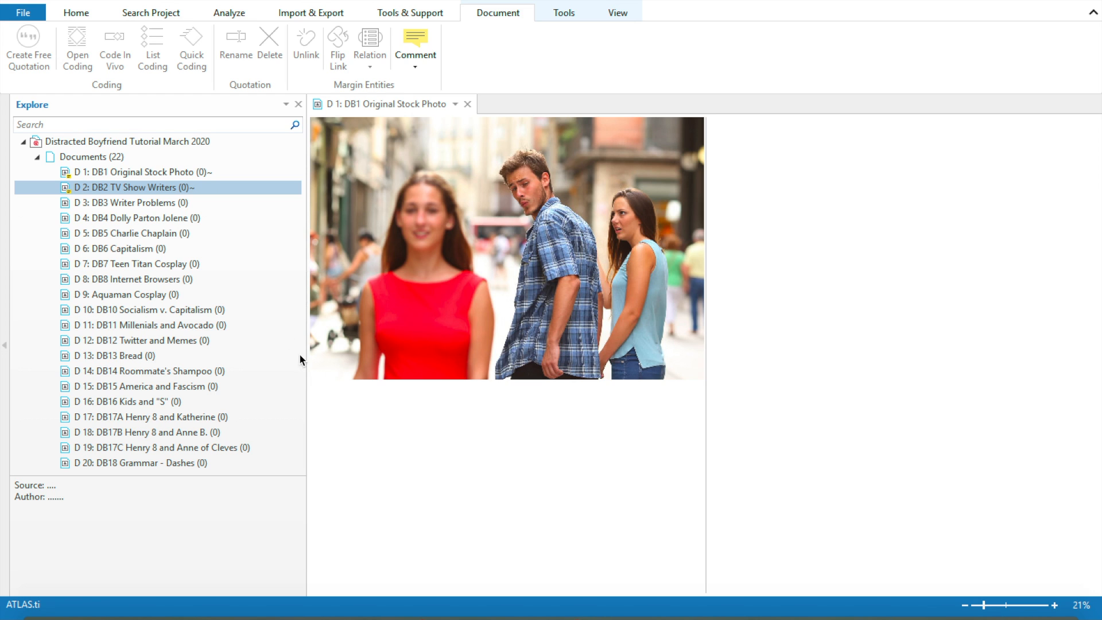
click(214, 173)
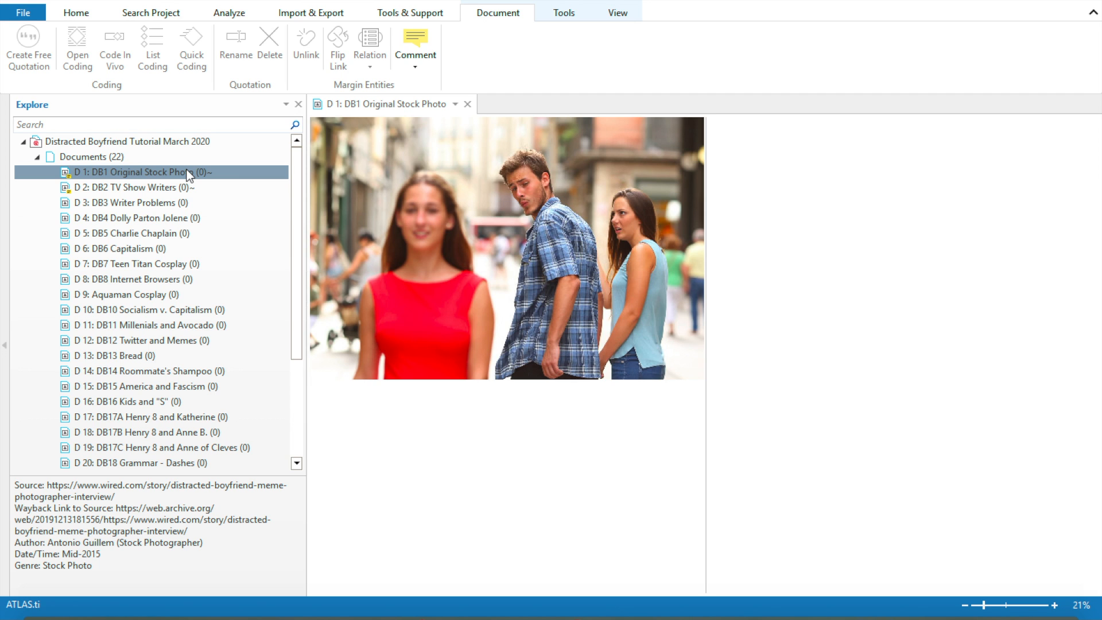
right_click(189, 173)
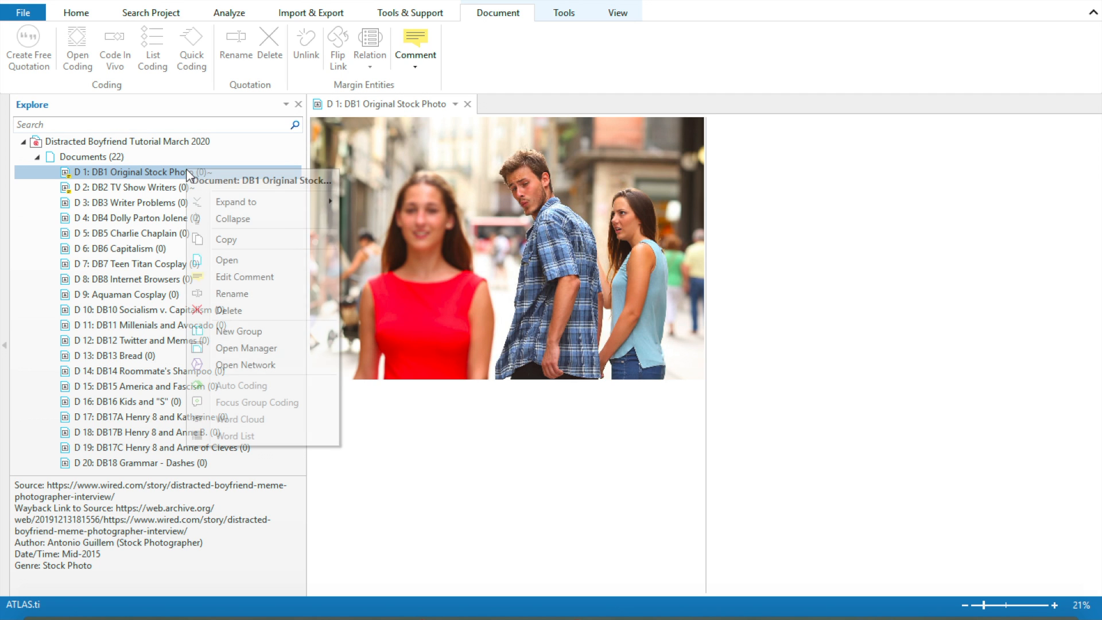
click(248, 294)
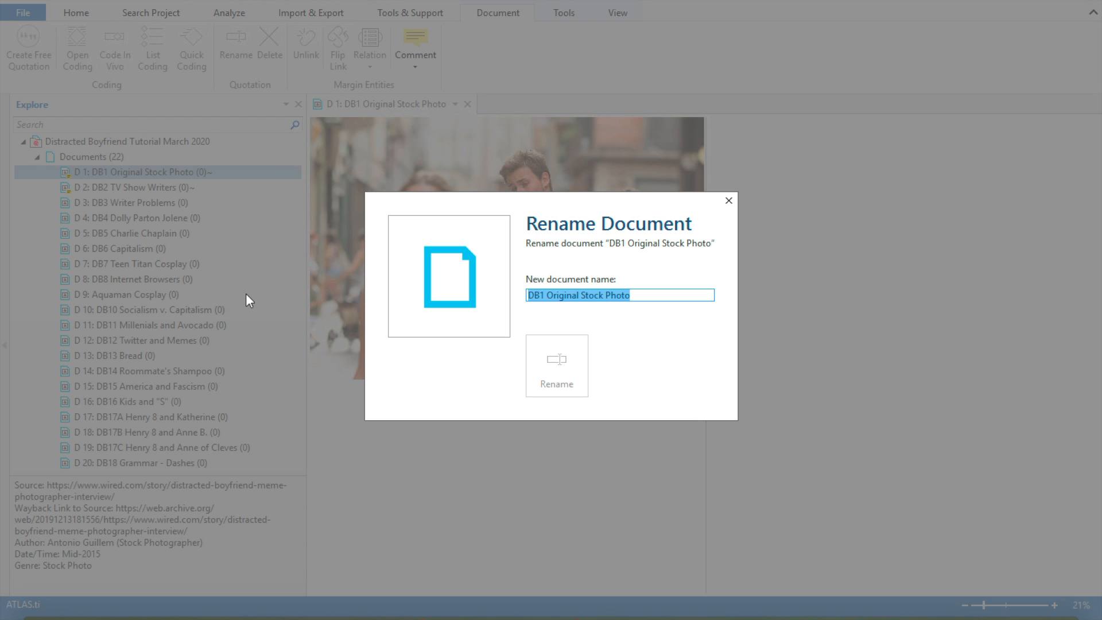
click(659, 296)
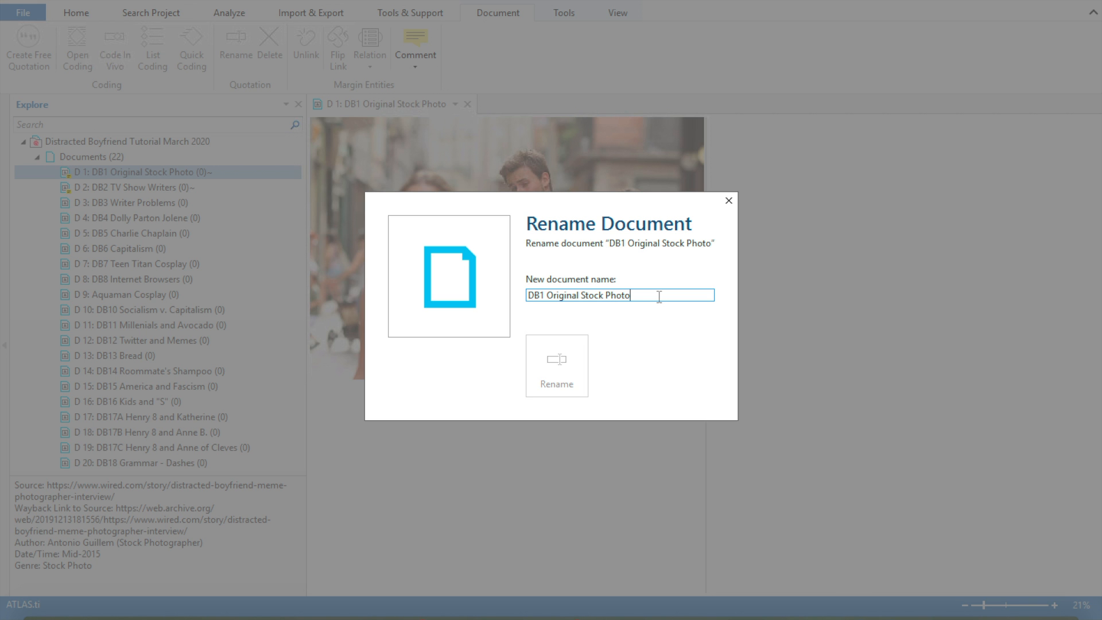
click(728, 200)
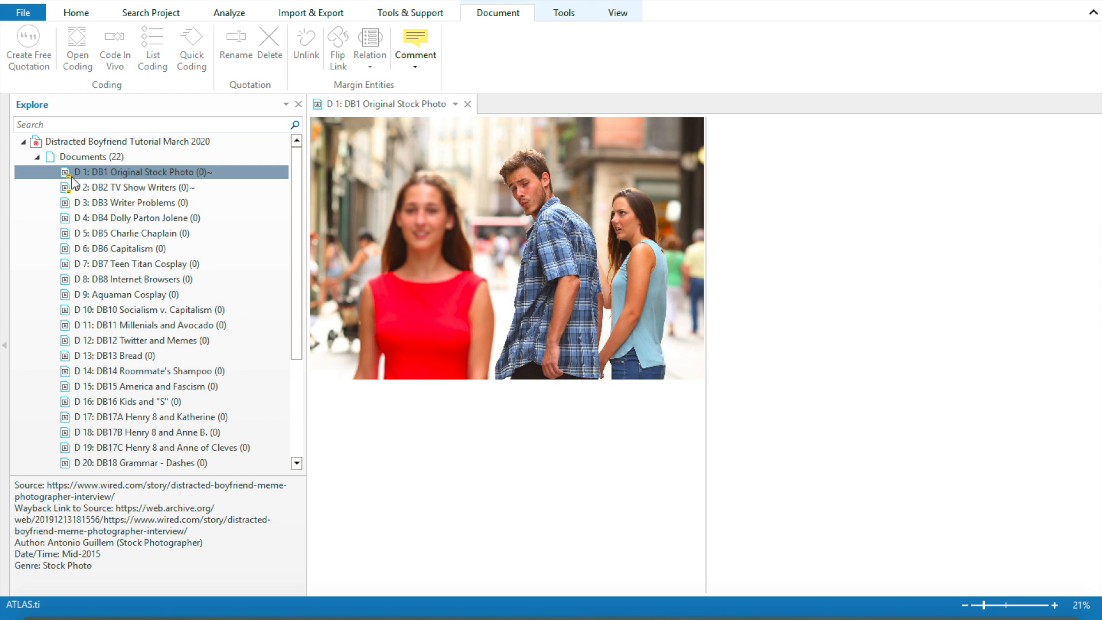
Step: View the comments attached to the documents DB1 Original Stock Photo and DB2 TV Show Writers
click(98, 187)
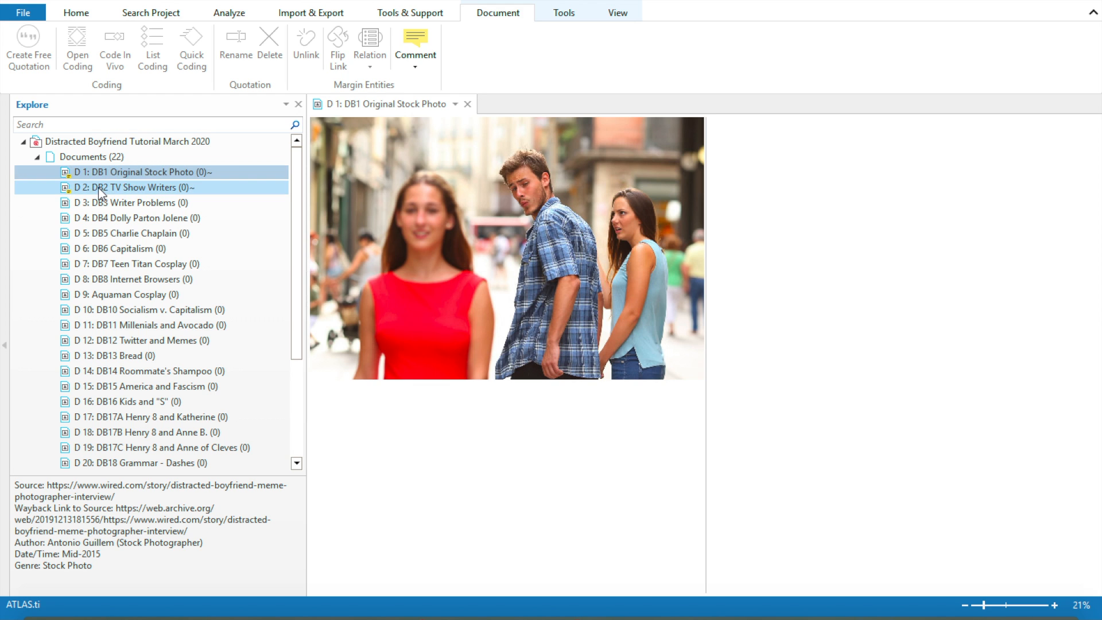
click(104, 175)
click(105, 190)
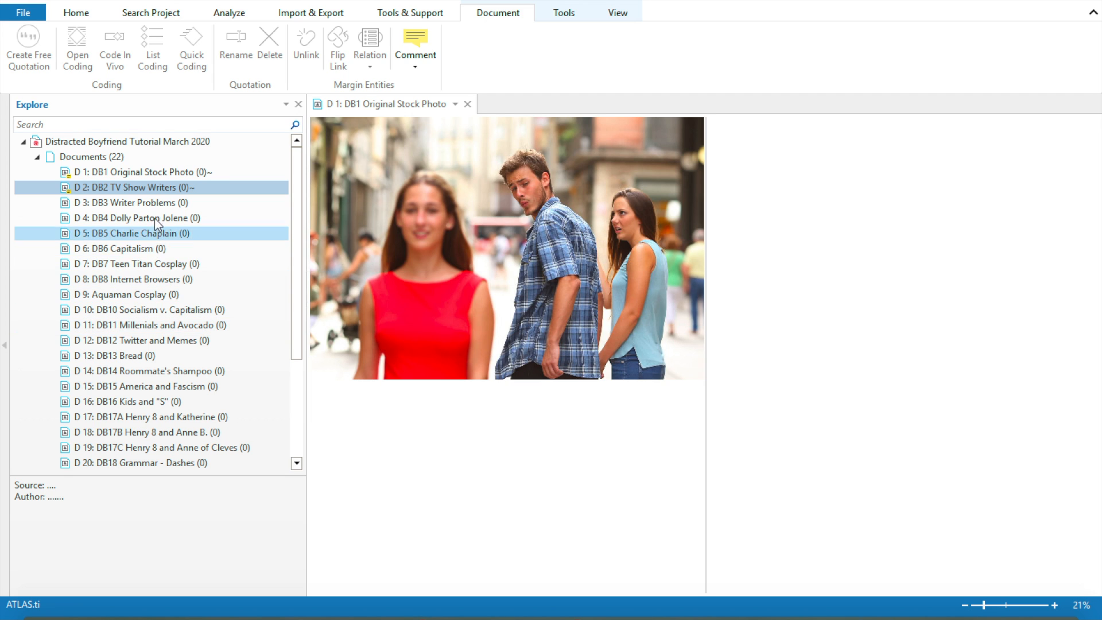
Step: Add and save a comment on document DB3 Writer Problems with the lines "Source", "Time" and "Author", and display it in the preview
click(166, 204)
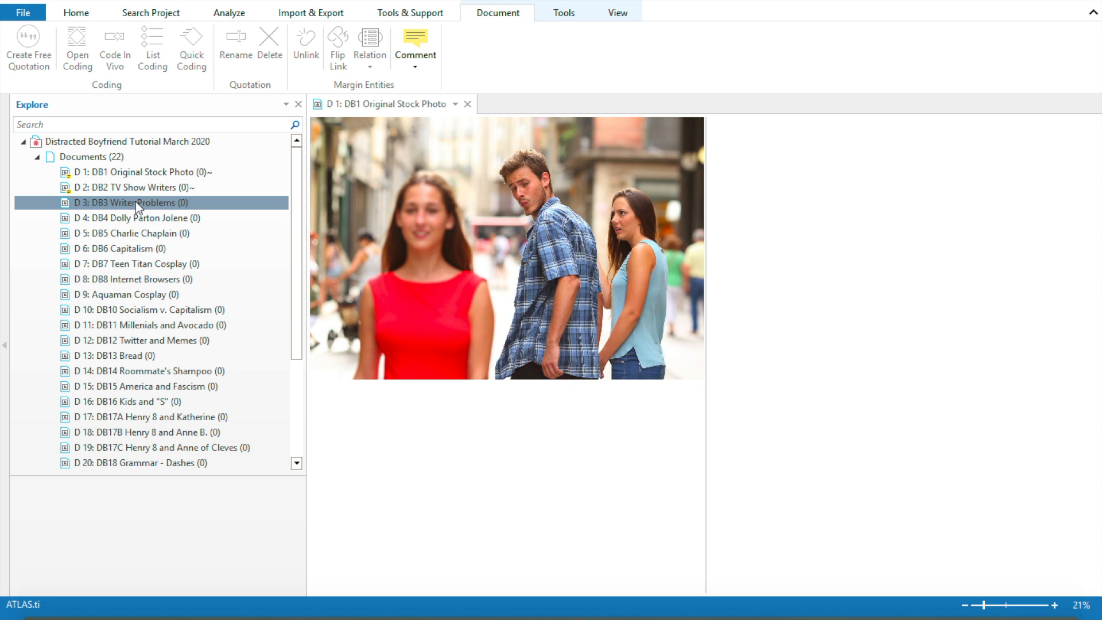
right_click(135, 201)
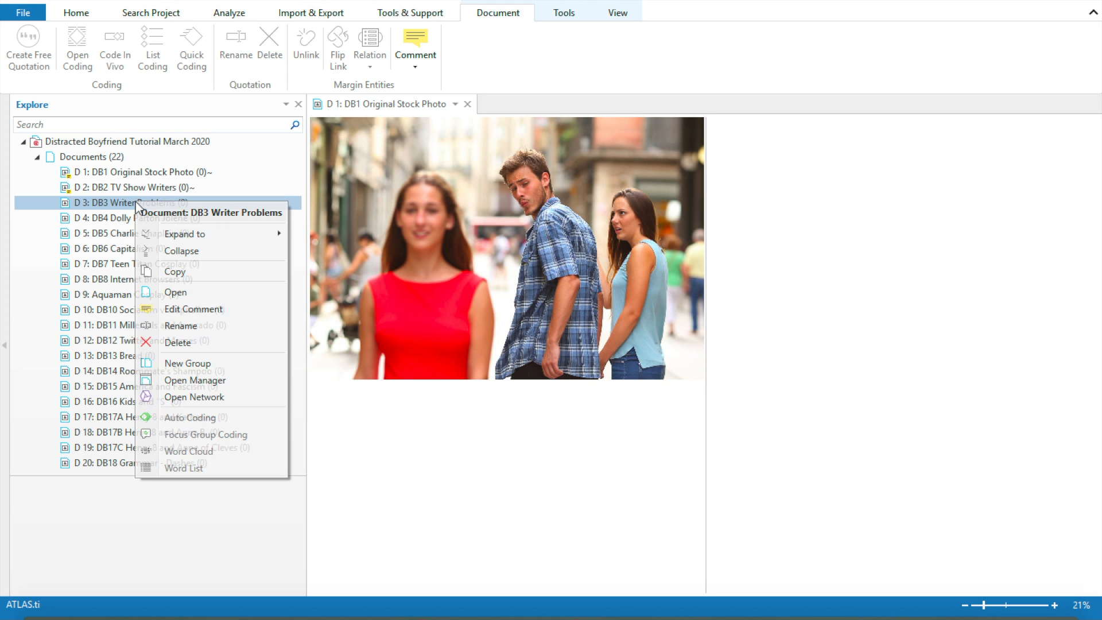
click(206, 310)
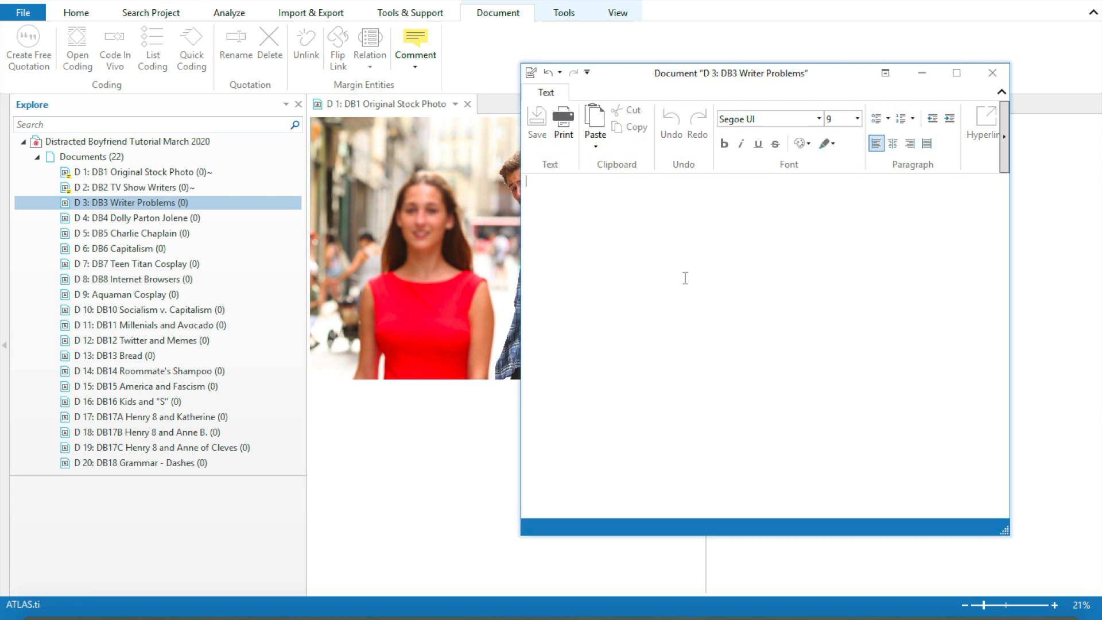
click(685, 278)
text(Source)
key(Return)
text(Time)
key(Return)
text(A)
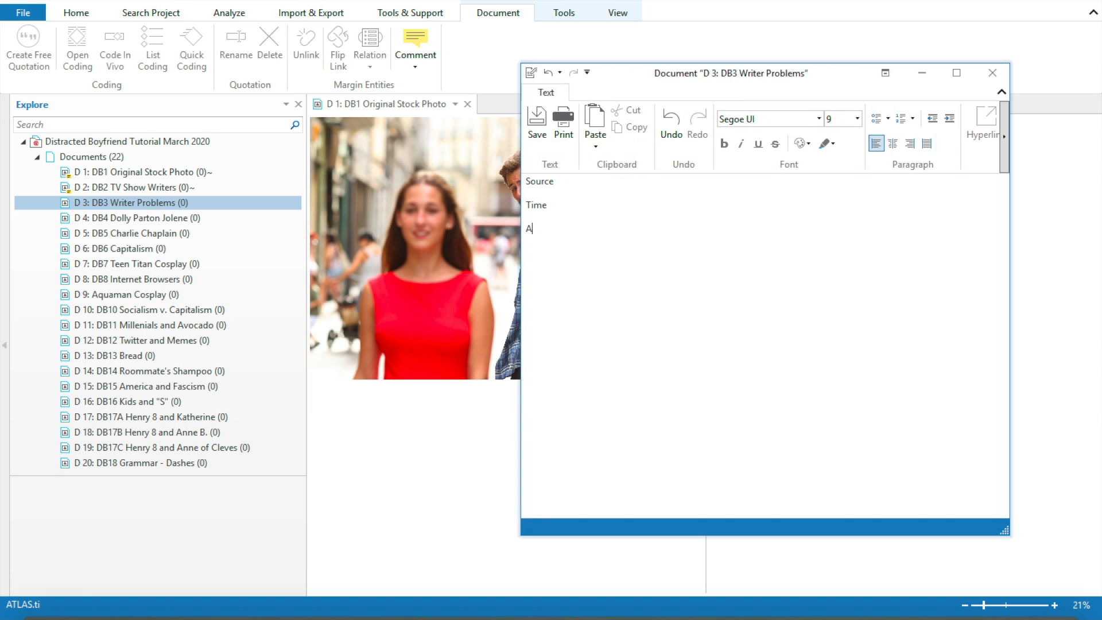
text(uthor)
click(993, 74)
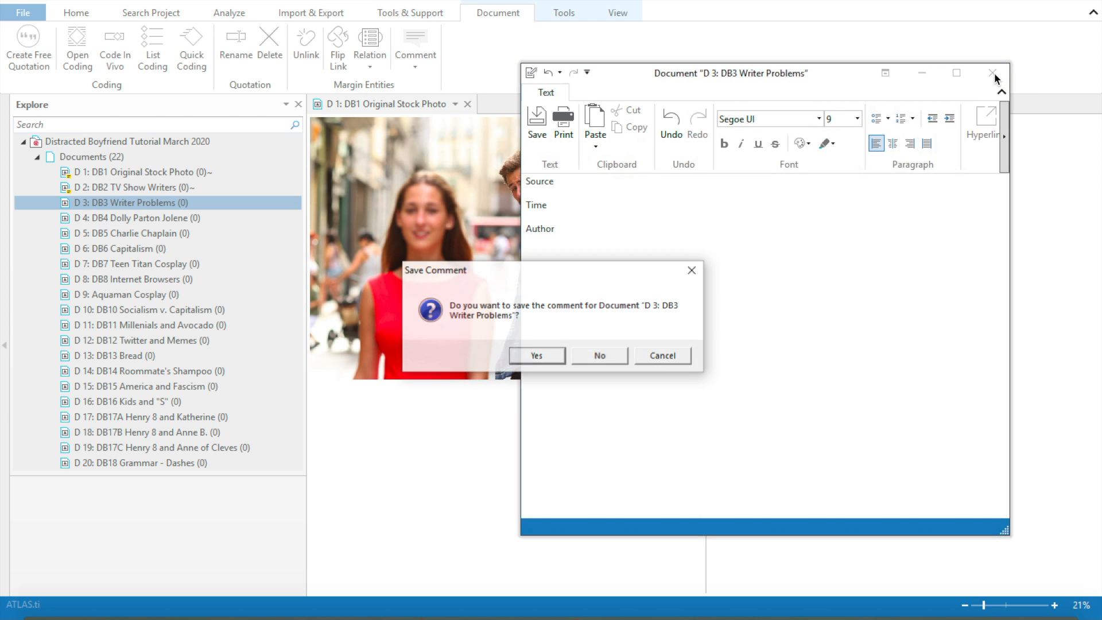
click(538, 357)
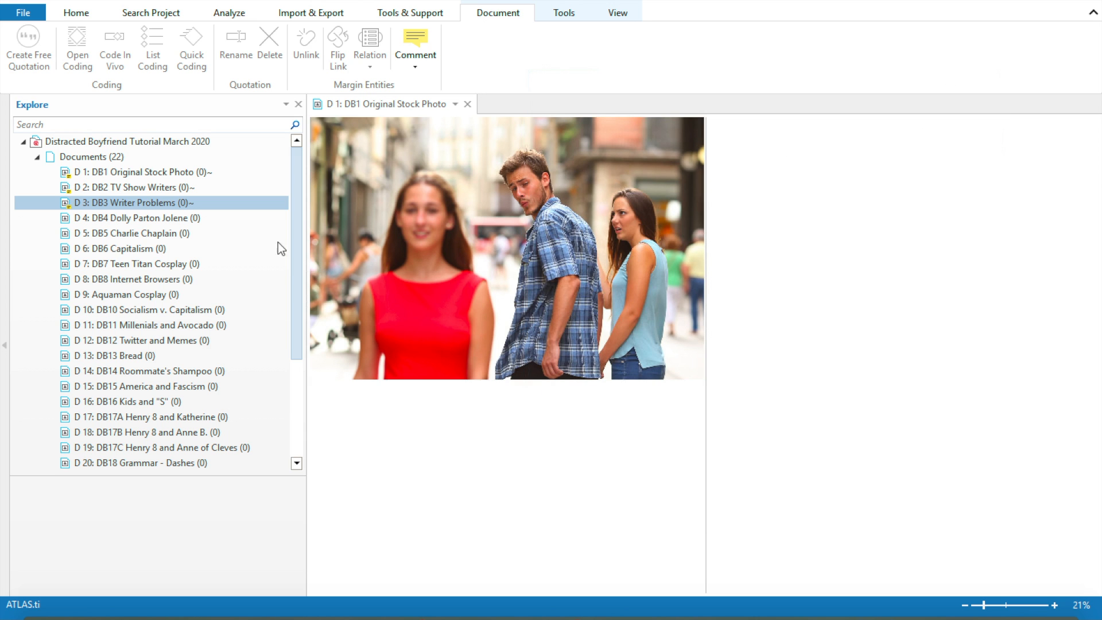
click(135, 201)
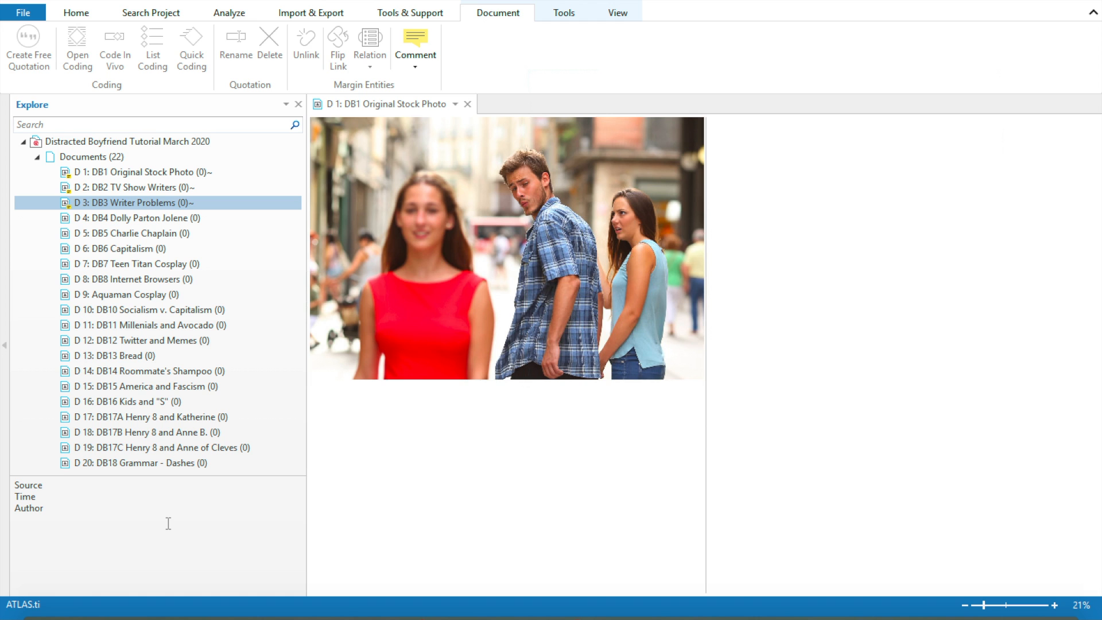